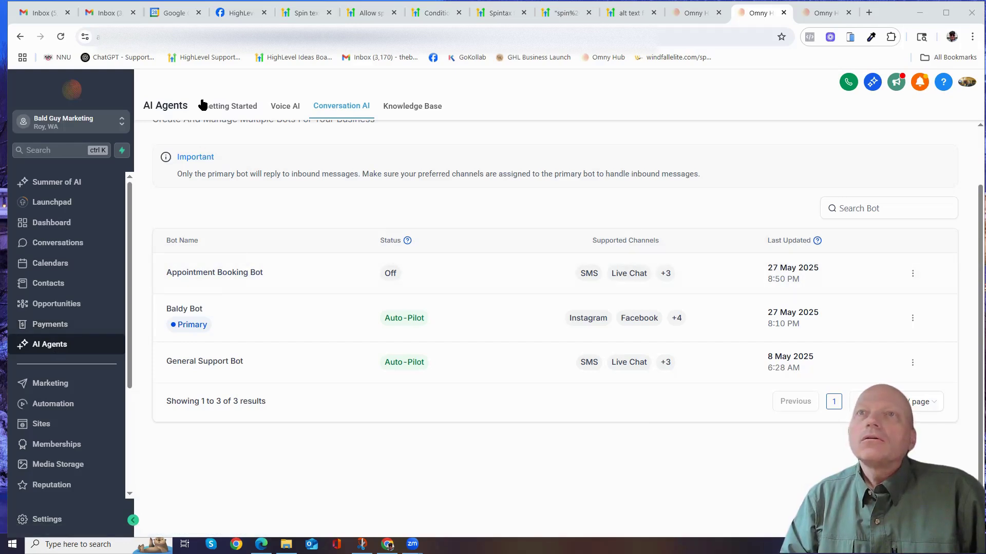
Step: Duplicate the Baldy Bot in the Conversation AI bot list and open the copy for editing
left_click(227, 107)
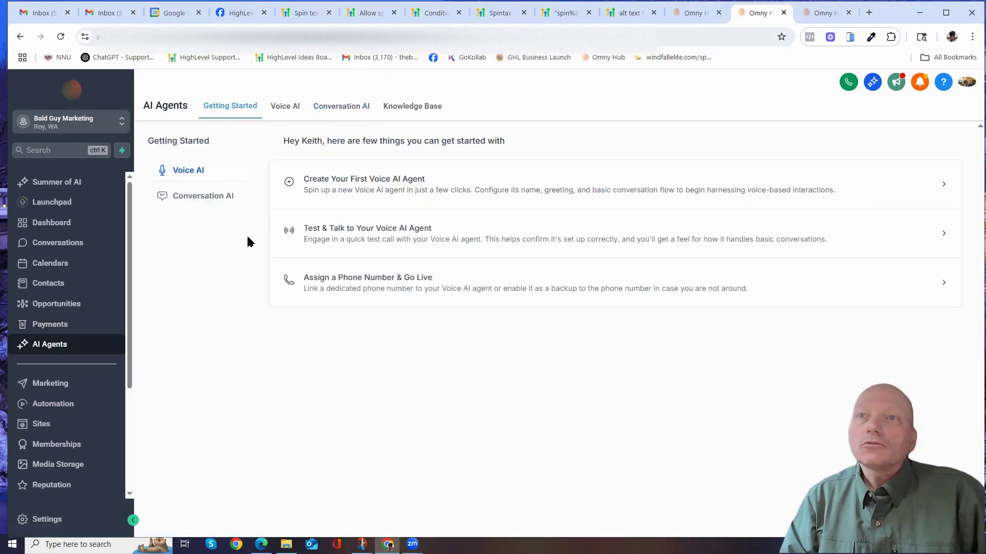
left_click(340, 108)
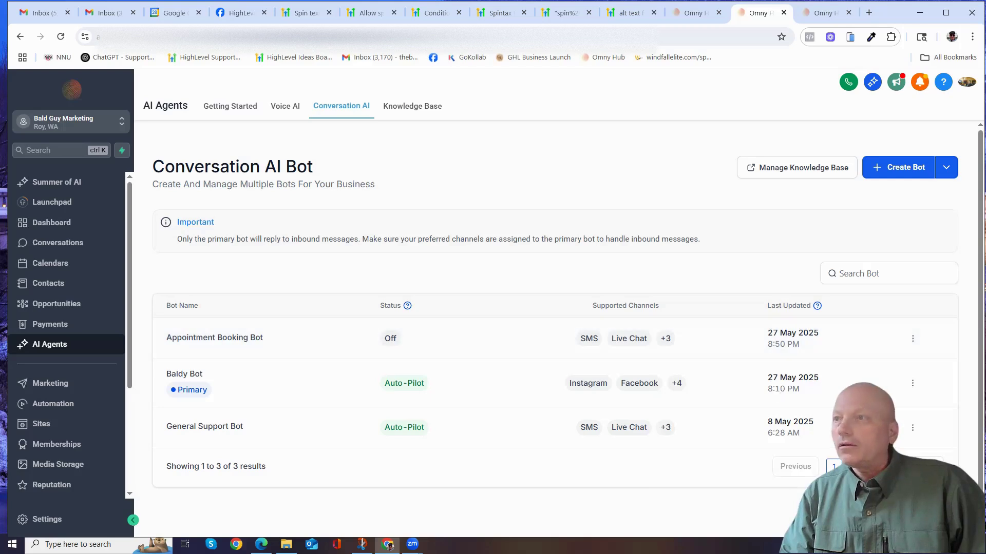
left_click(912, 384)
left_click(918, 307)
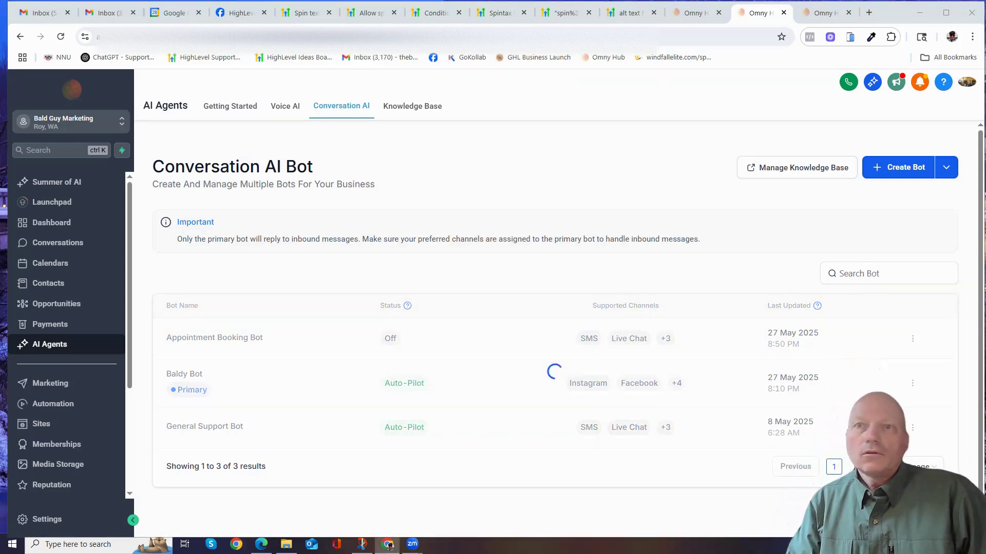
left_click(913, 340)
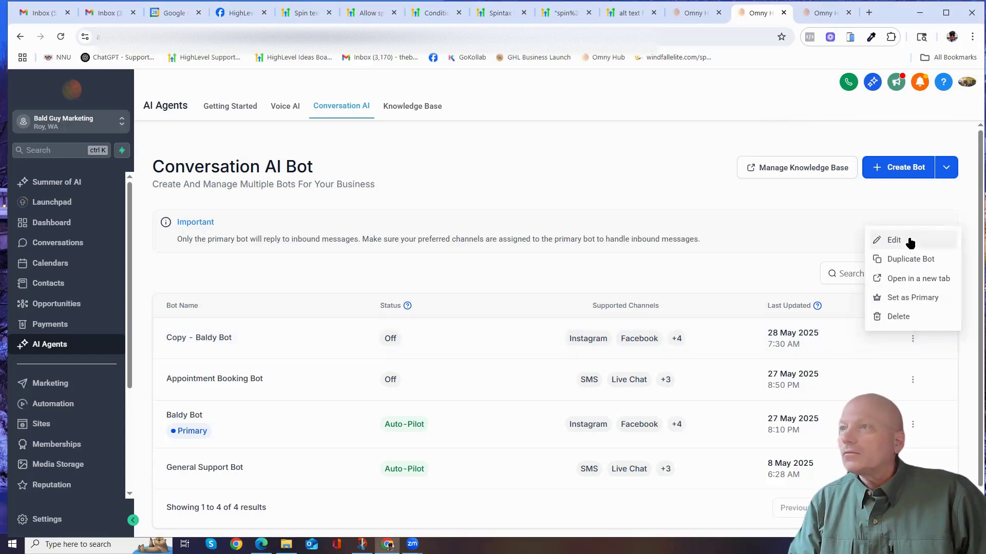
left_click(906, 241)
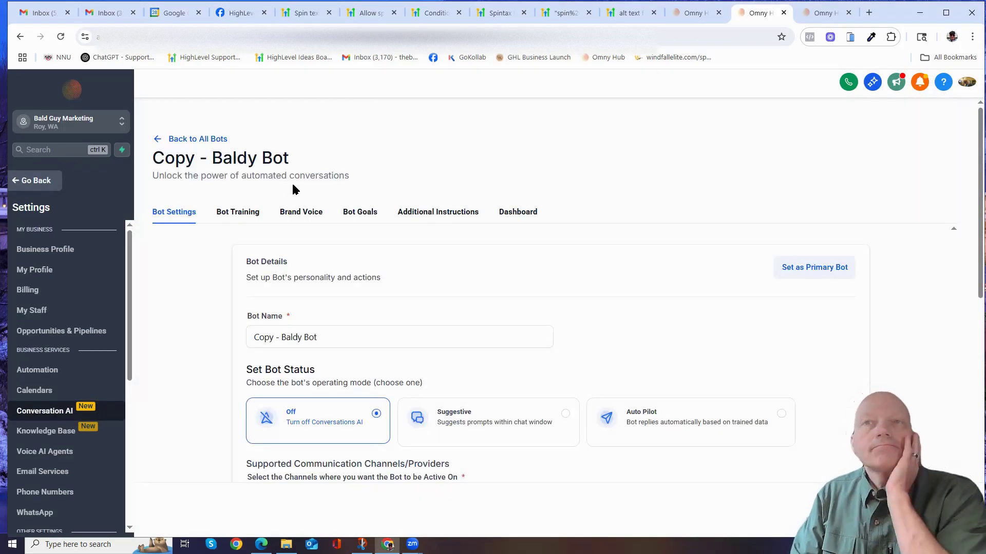
Step: Examine the copied bot's status, supported communication channels and auto-pilot settings for wait time, message limit and sleep duration
scroll(358, 249, "down", 2)
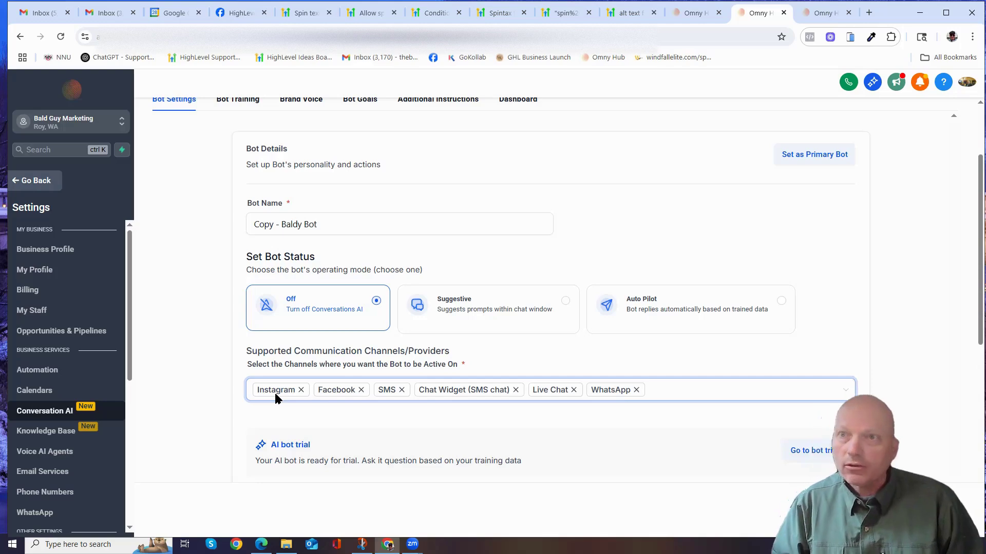
scroll(315, 156, "up", 2)
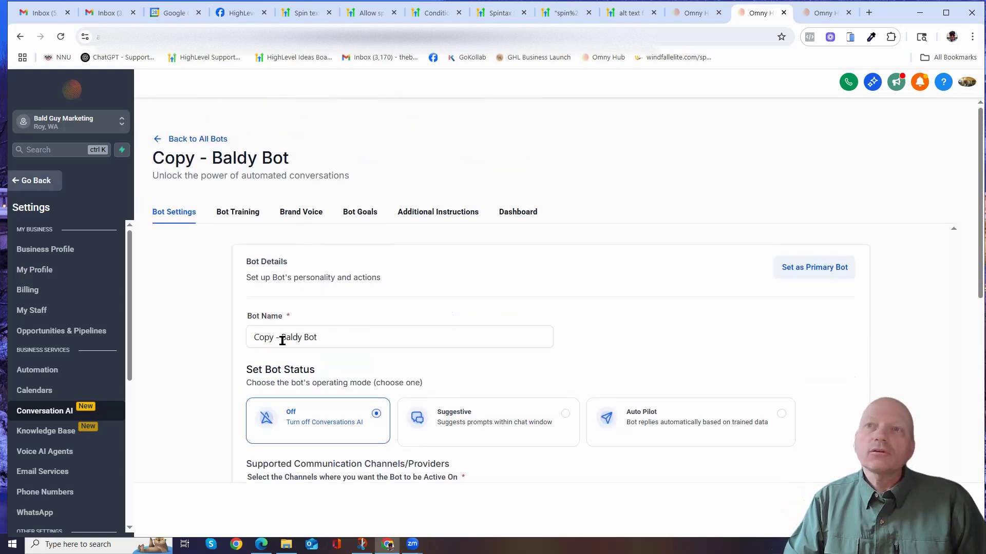
scroll(307, 311, "down", 4)
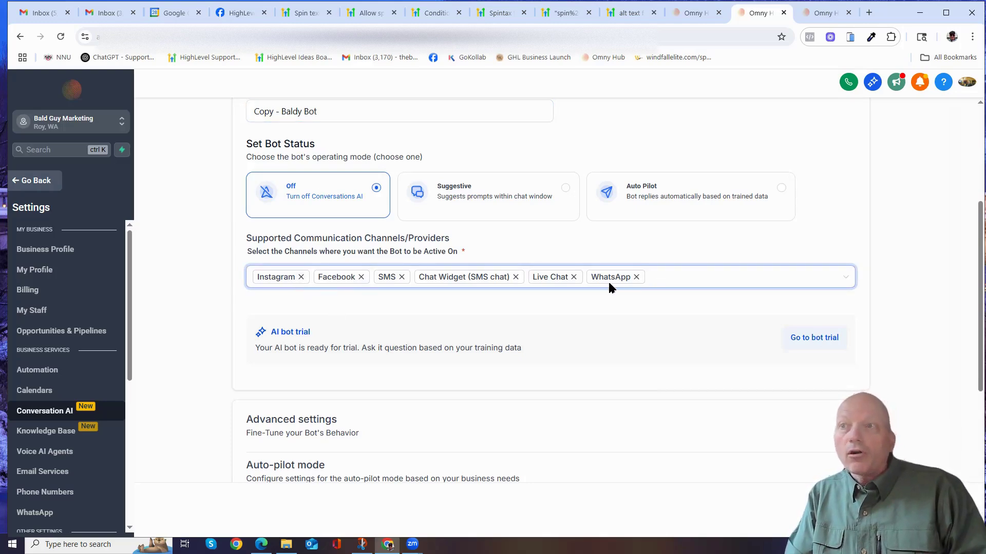
scroll(565, 292, "down", 2)
scroll(420, 232, "down", 3)
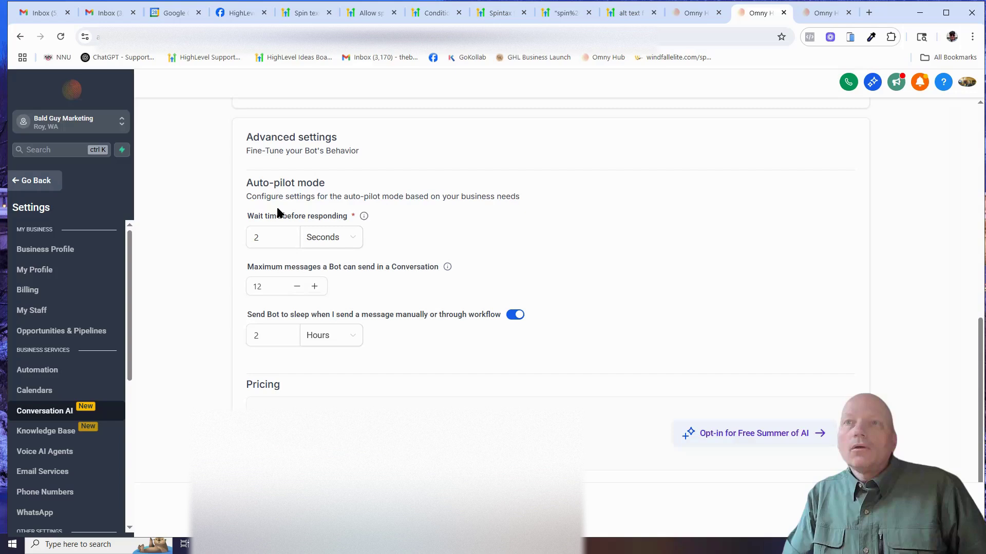
left_click(265, 241)
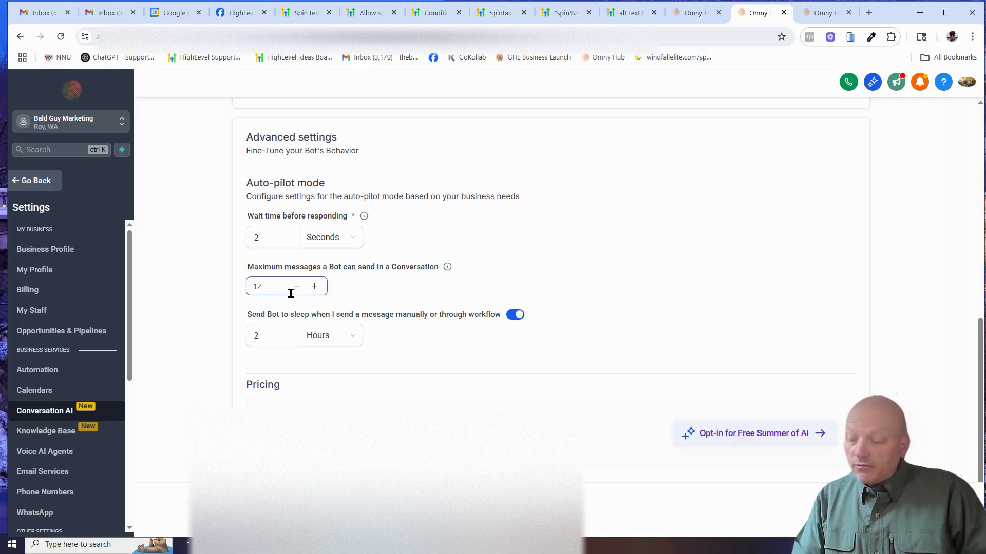
left_click(276, 336)
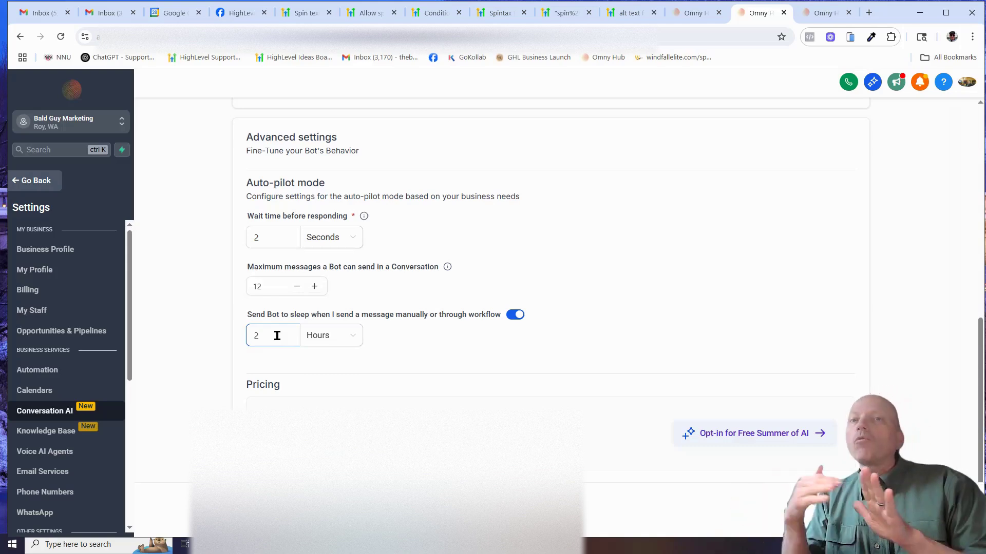
scroll(529, 359, "down", 2)
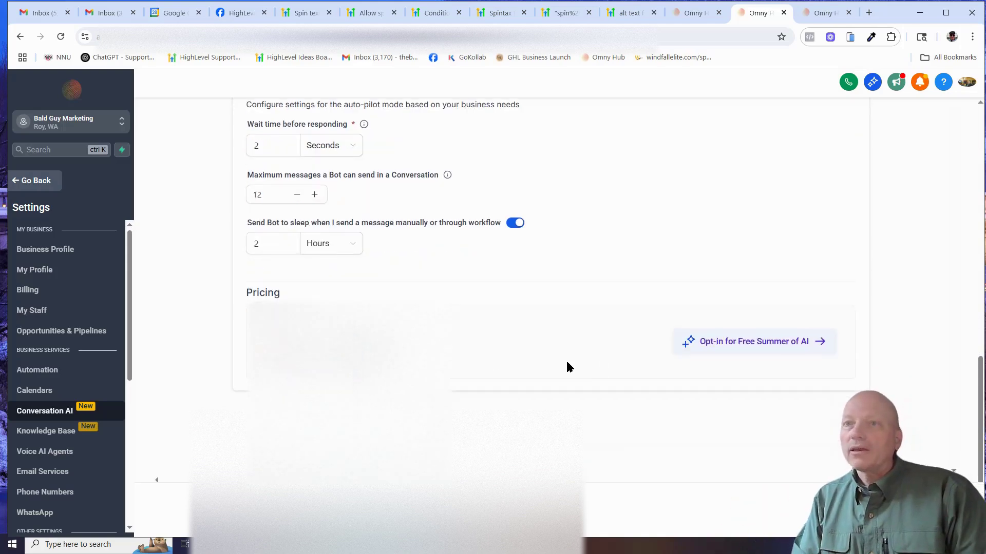
scroll(491, 357, "up", 5)
scroll(489, 347, "up", 5)
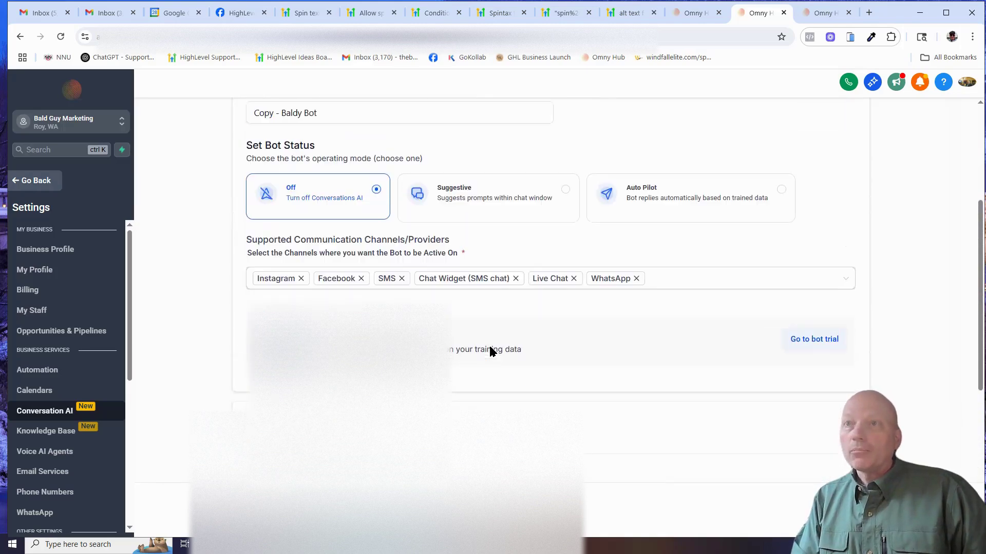
scroll(482, 295, "down", 10)
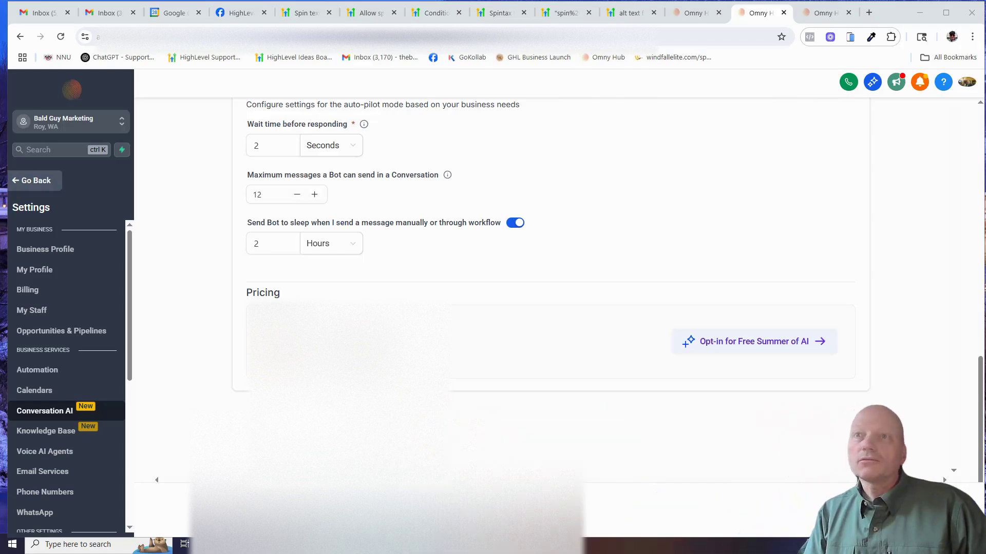
Step: Examine the bot's training data, covering the selected knowledge base, web crawler links and customized question-and-answer responses
scroll(368, 280, "up", 10)
left_click(247, 210)
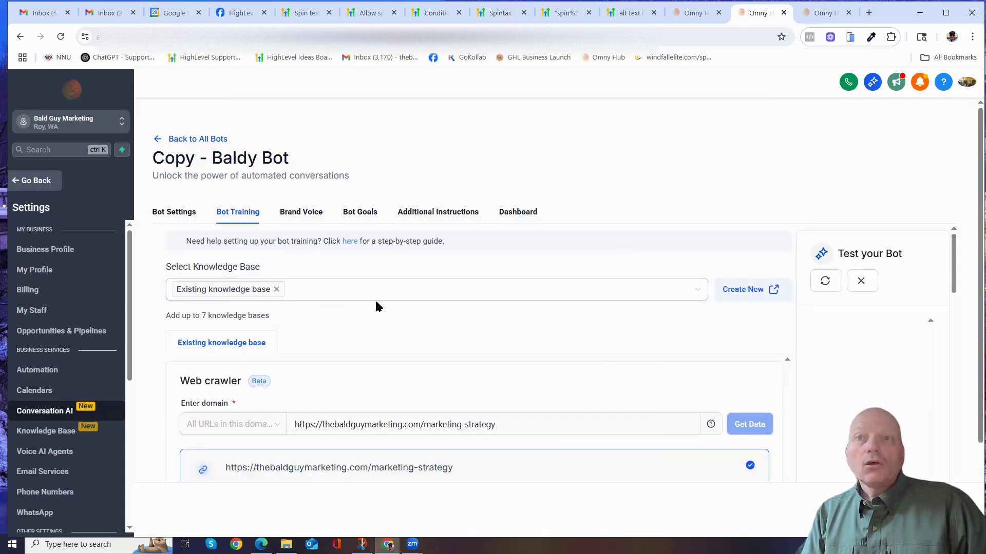
scroll(260, 243, "down", 4)
scroll(259, 243, "up", 4)
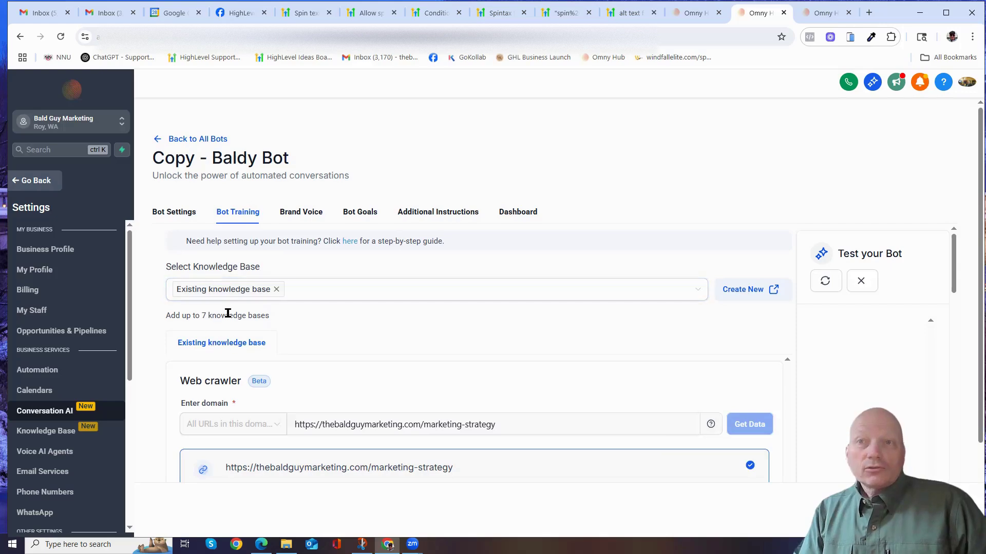
scroll(273, 318, "down", 2)
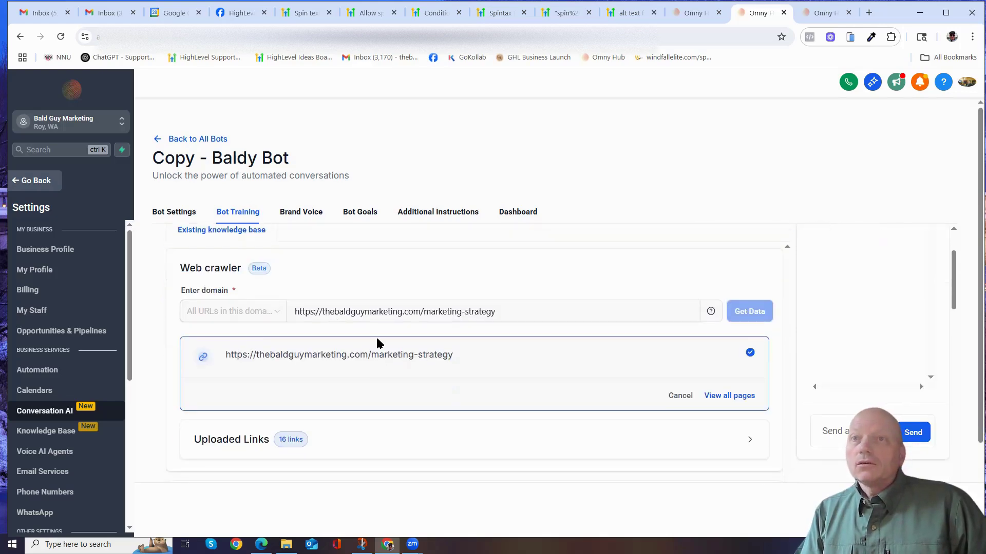
scroll(477, 328, "down", 6)
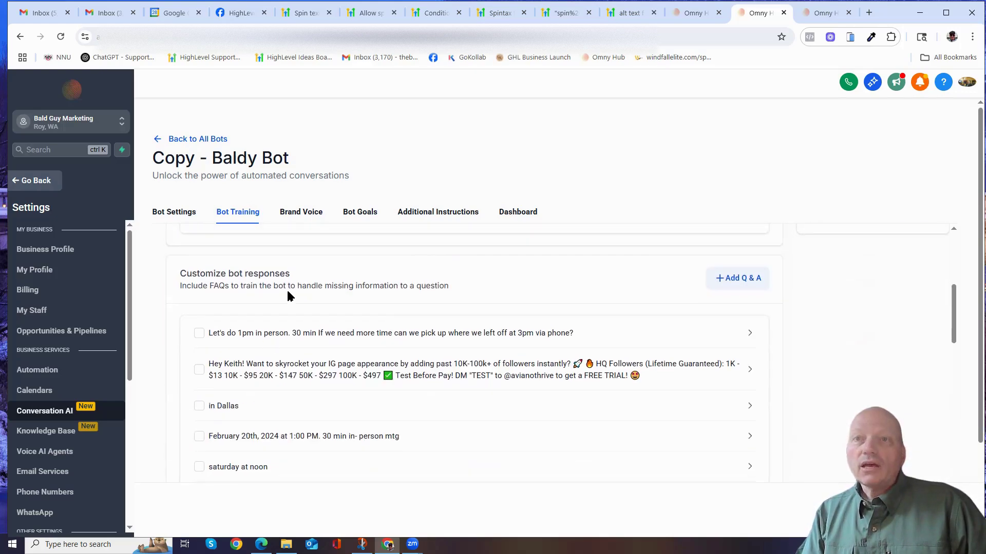
scroll(287, 350, "up", 8)
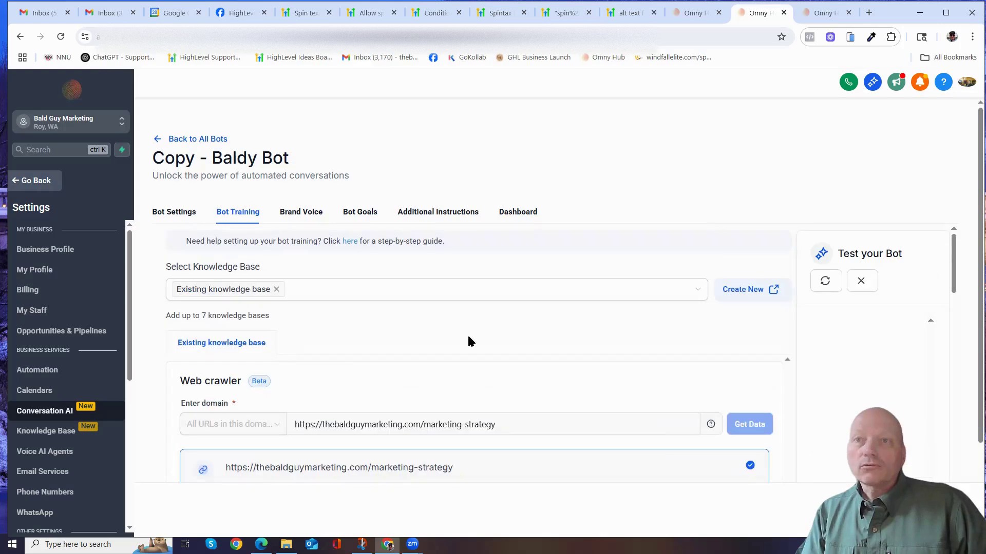
scroll(314, 323, "down", 12)
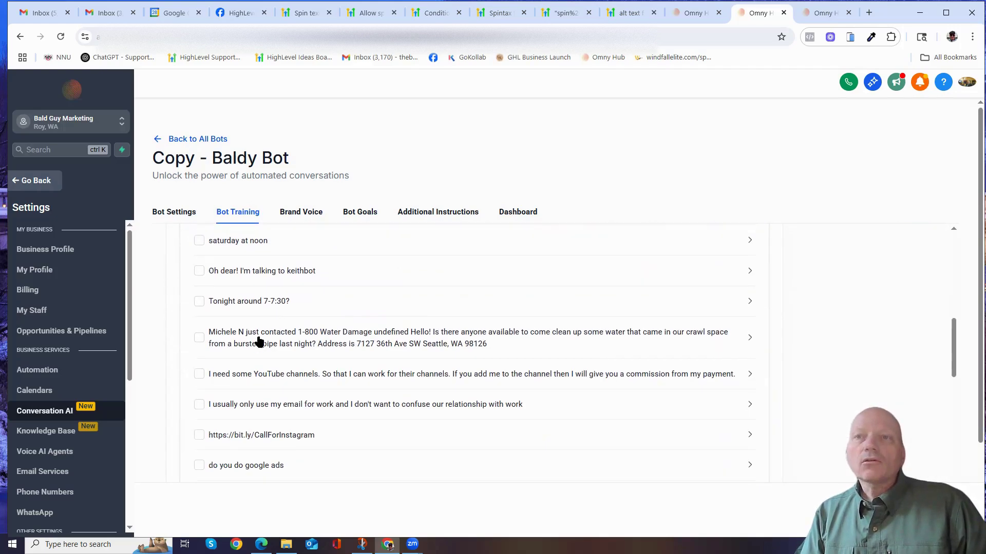
scroll(259, 342, "down", 9)
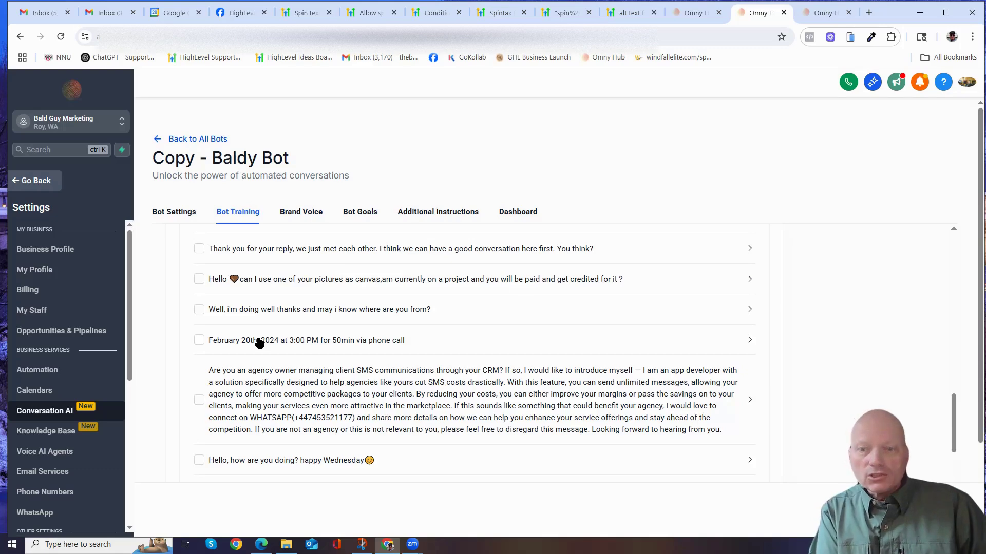
scroll(258, 343, "up", 4)
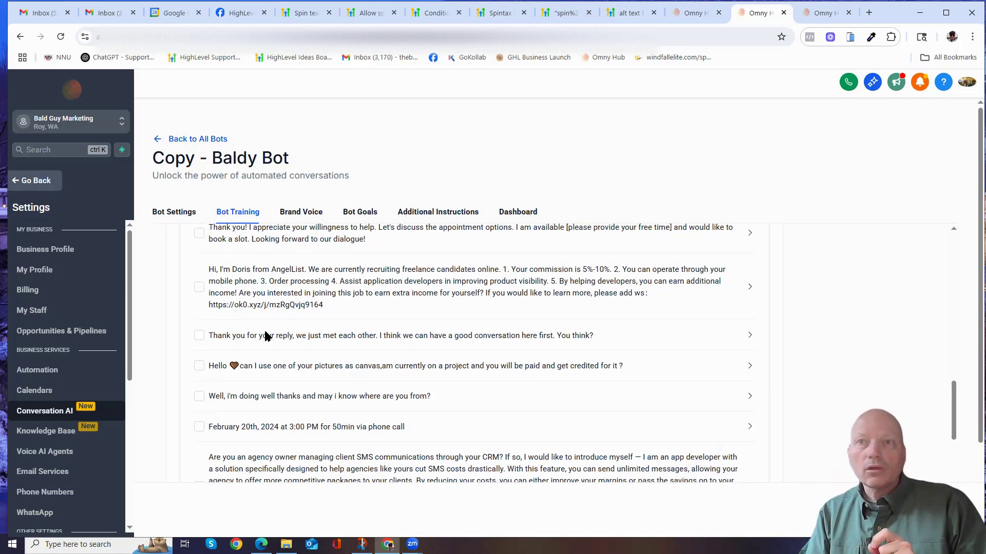
scroll(265, 377, "down", 2)
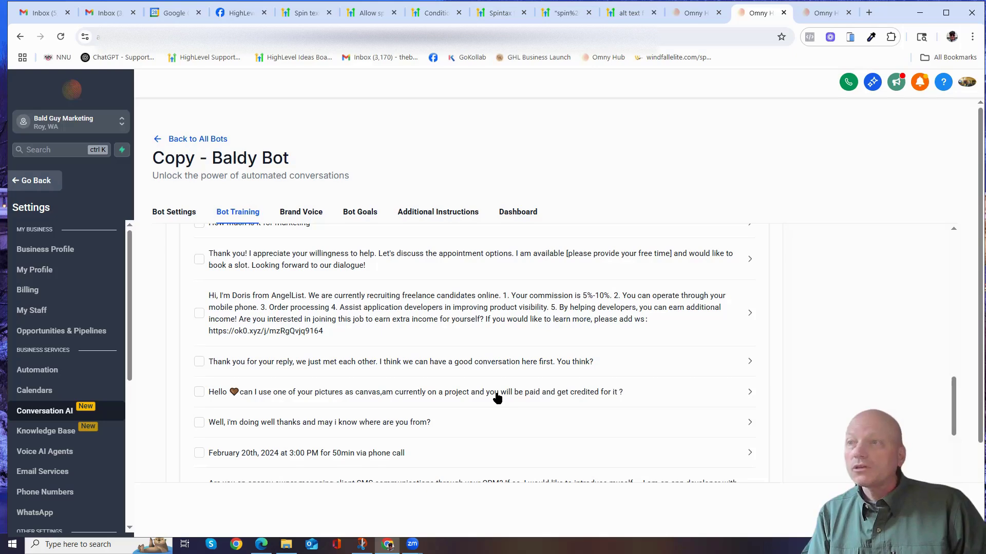
scroll(734, 292, "down", 2)
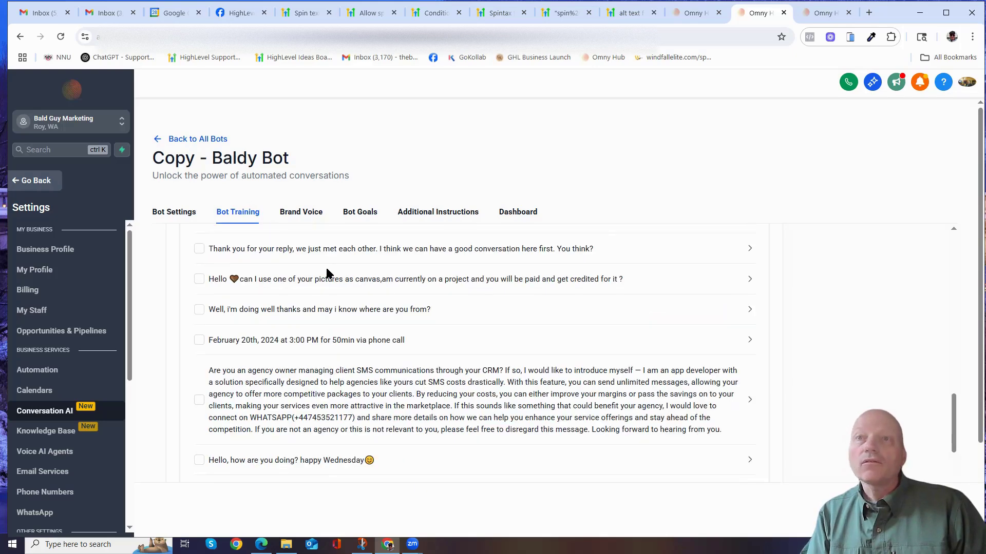
Step: Expand the saved answers for the canvas picture question and the 3:00 PM phone call message, and review the customized responses
left_click(749, 279)
scroll(359, 324, "up", 2)
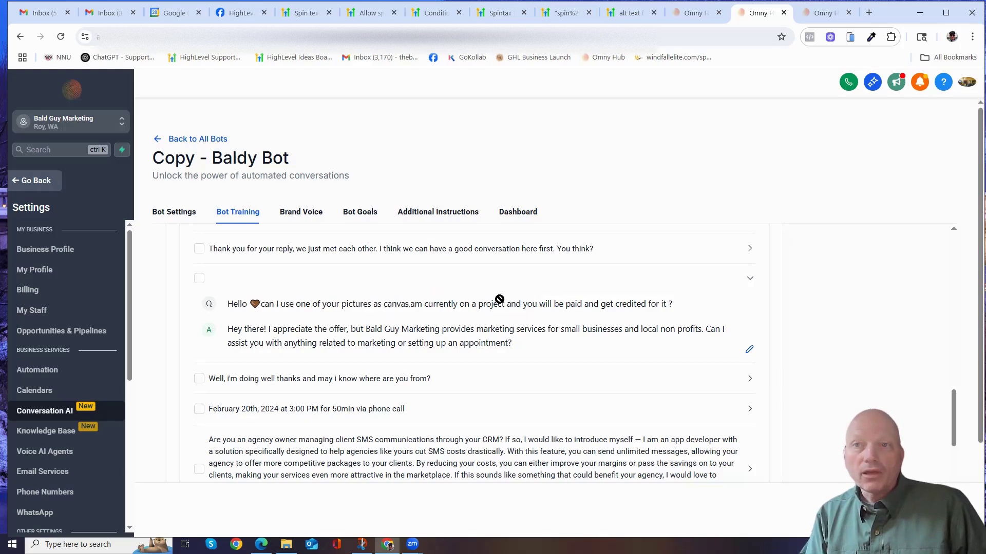
scroll(366, 324, "down", 2)
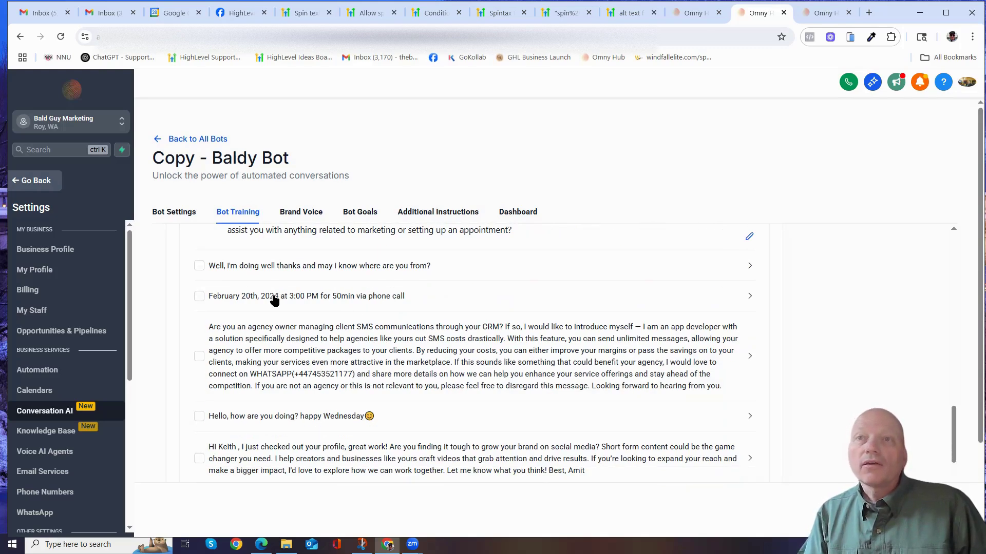
scroll(293, 300, "down", 1)
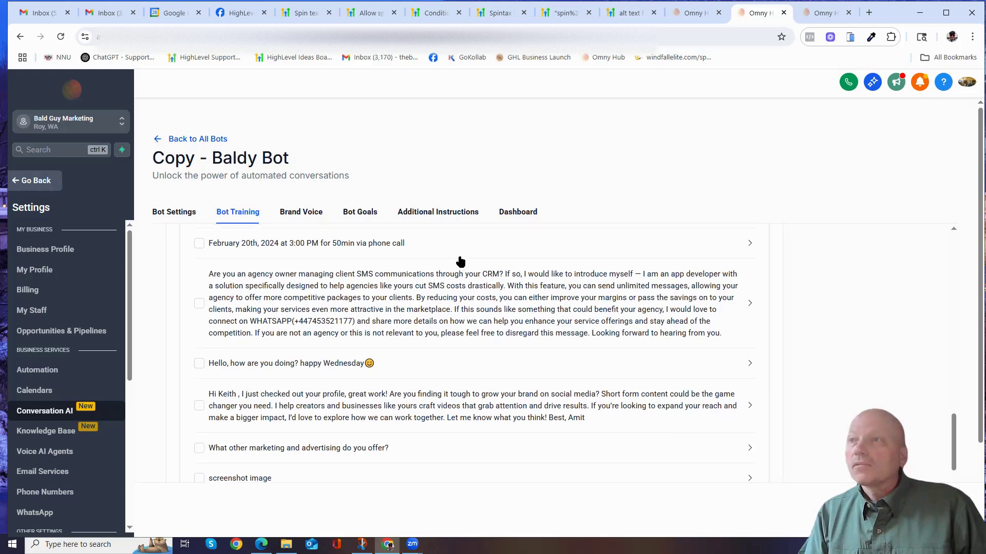
scroll(287, 296, "up", 1)
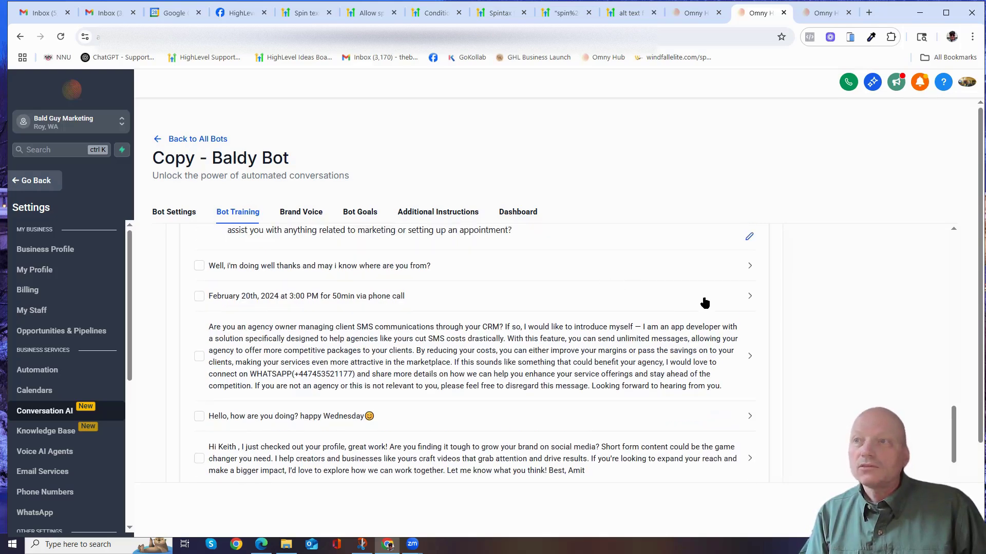
left_click(749, 296)
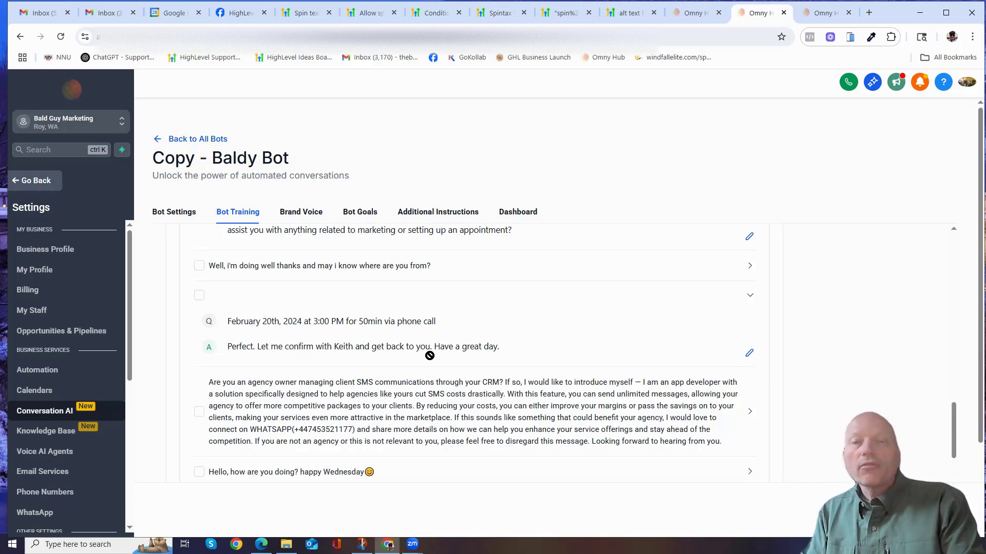
scroll(522, 313, "up", 5)
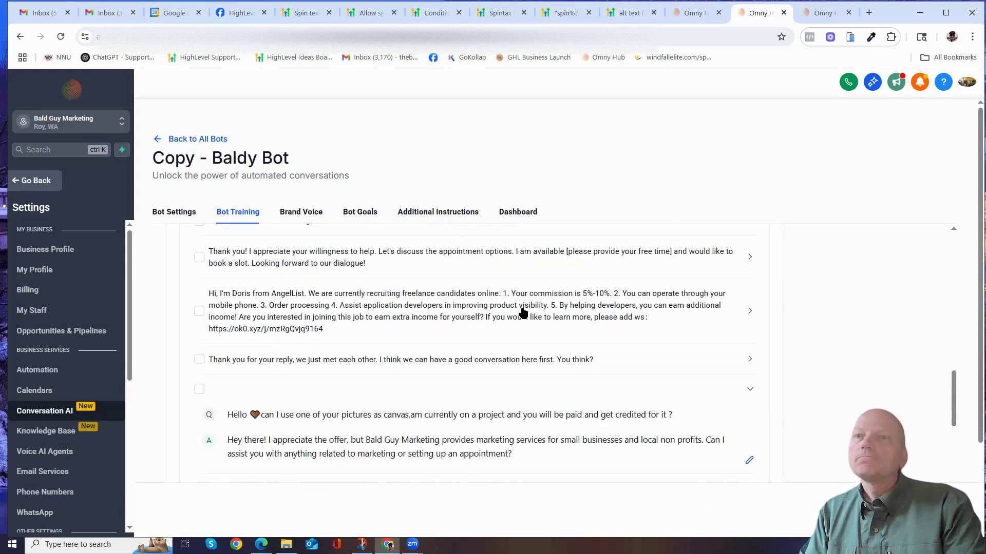
scroll(522, 312, "down", 2)
scroll(522, 312, "up", 10)
scroll(355, 304, "up", 15)
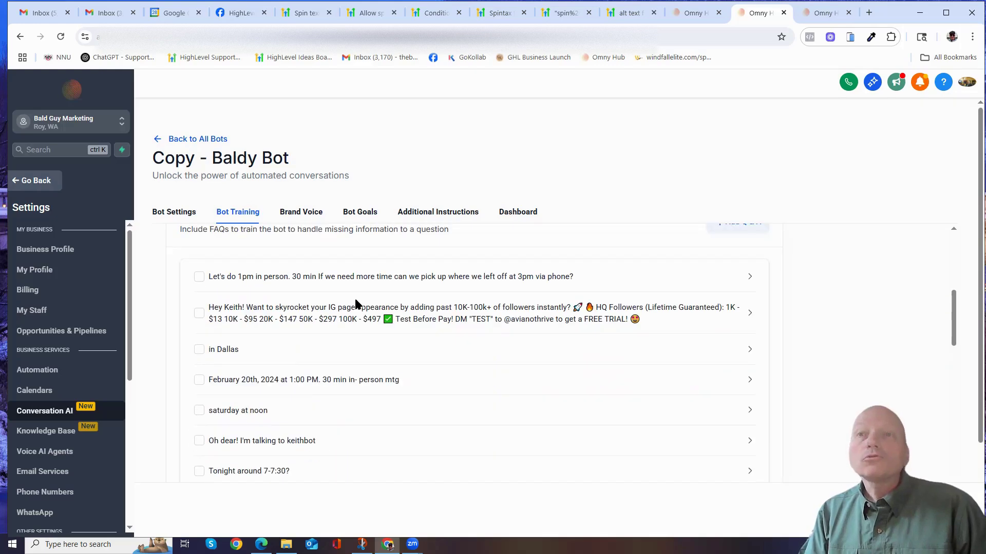
scroll(355, 304, "down", 5)
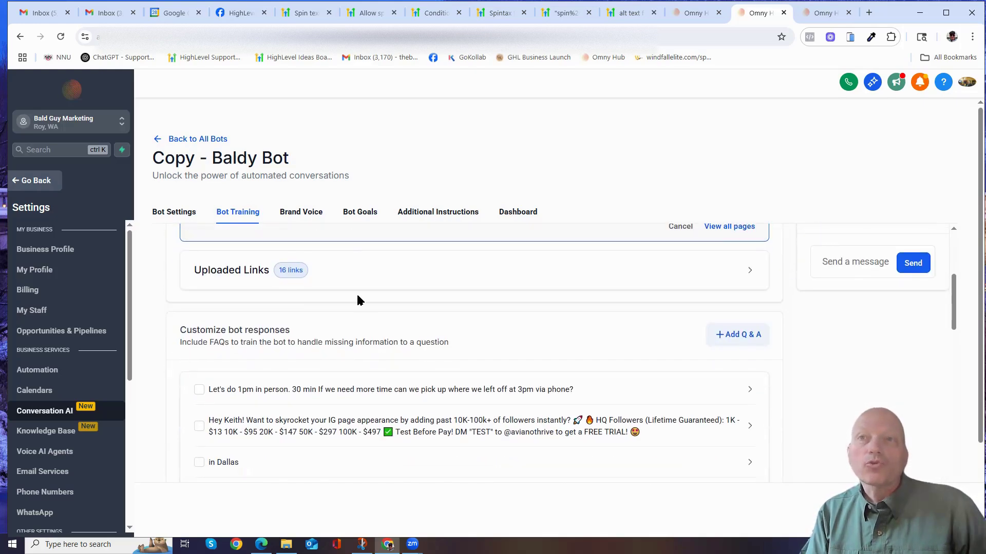
scroll(357, 299, "up", 5)
scroll(359, 329, "up", 2)
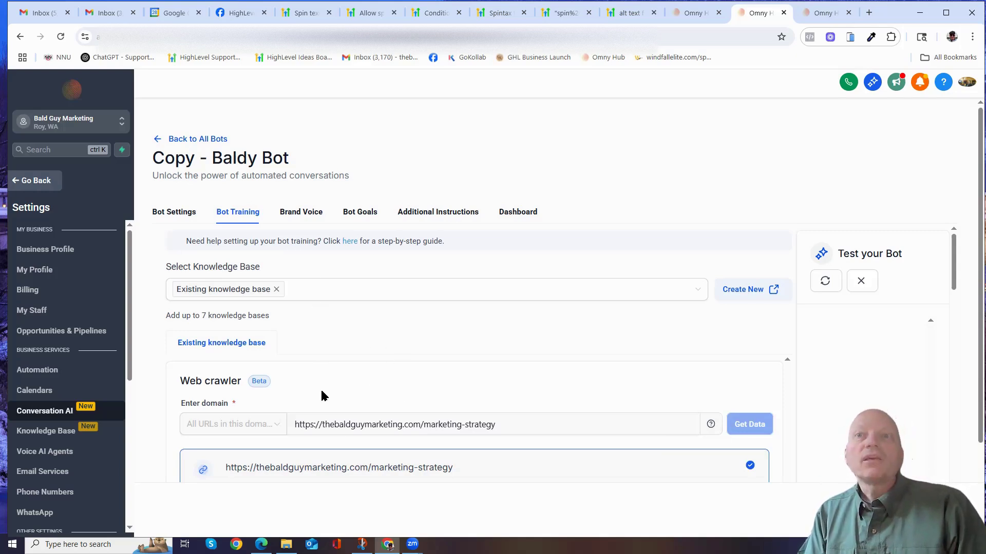
Step: Open the Bald Guy Marketing brand voice for editing and review its basic brand info
left_click(314, 220)
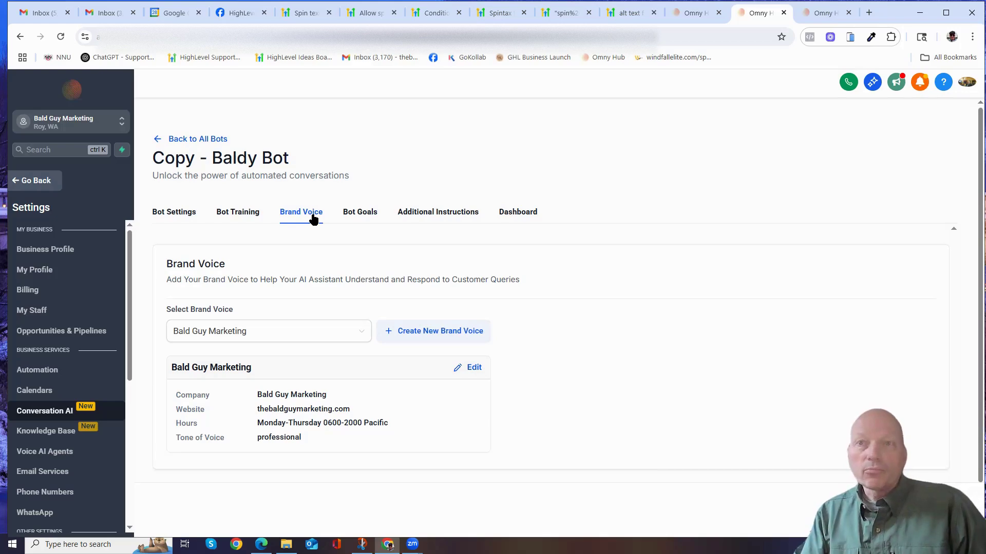
left_click(474, 369)
scroll(217, 341, "down", 4)
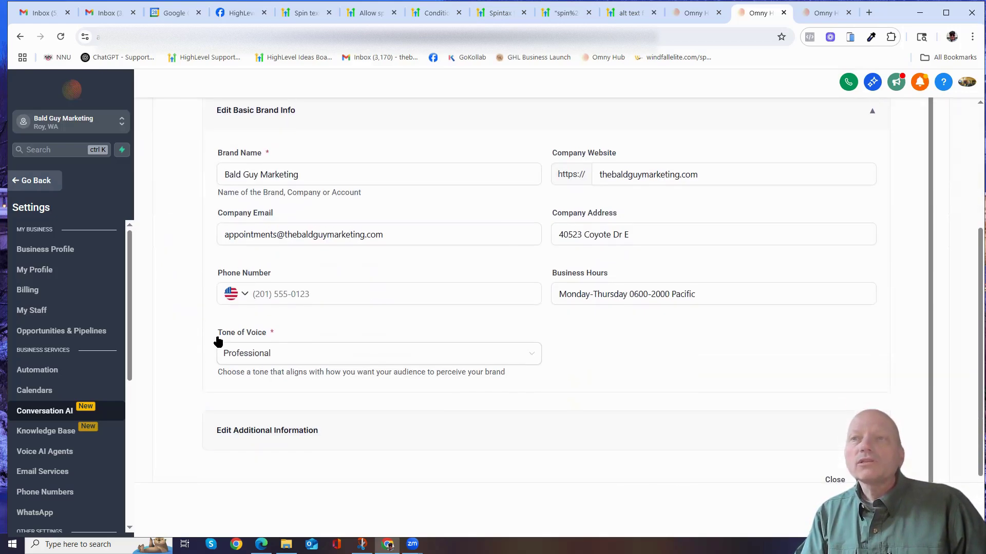
Step: Expand the brand voice's additional information, review it from target audience to call to action, and revisit the bot's training data
scroll(218, 341, "down", 3)
left_click(251, 319)
scroll(251, 321, "down", 2)
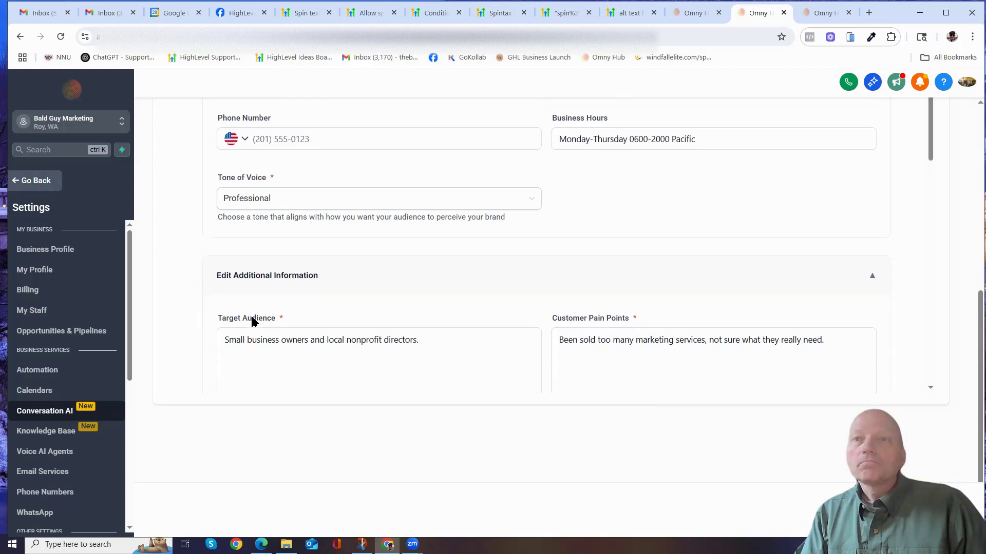
scroll(251, 319, "down", 10)
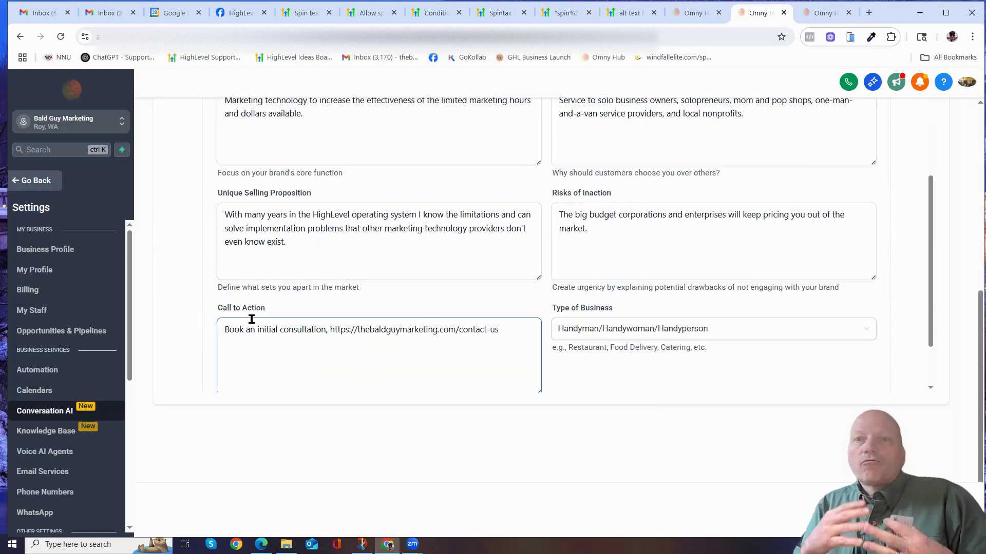
scroll(277, 334, "down", 2)
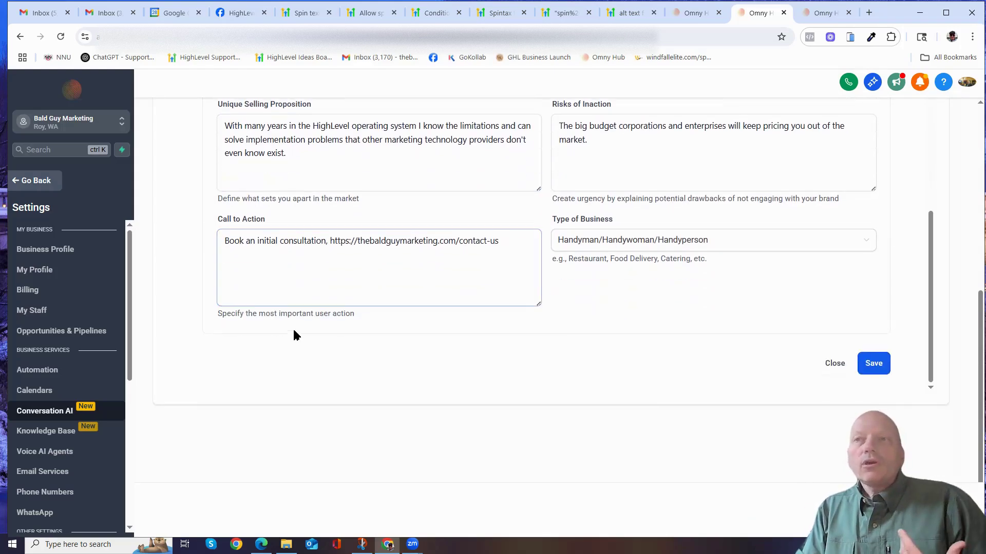
scroll(284, 303, "up", 15)
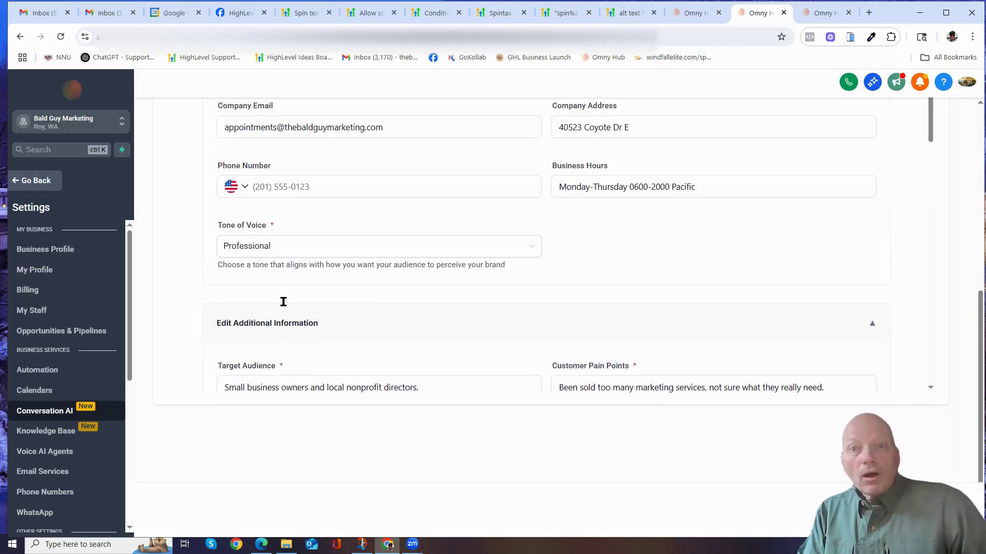
scroll(283, 288, "up", 7)
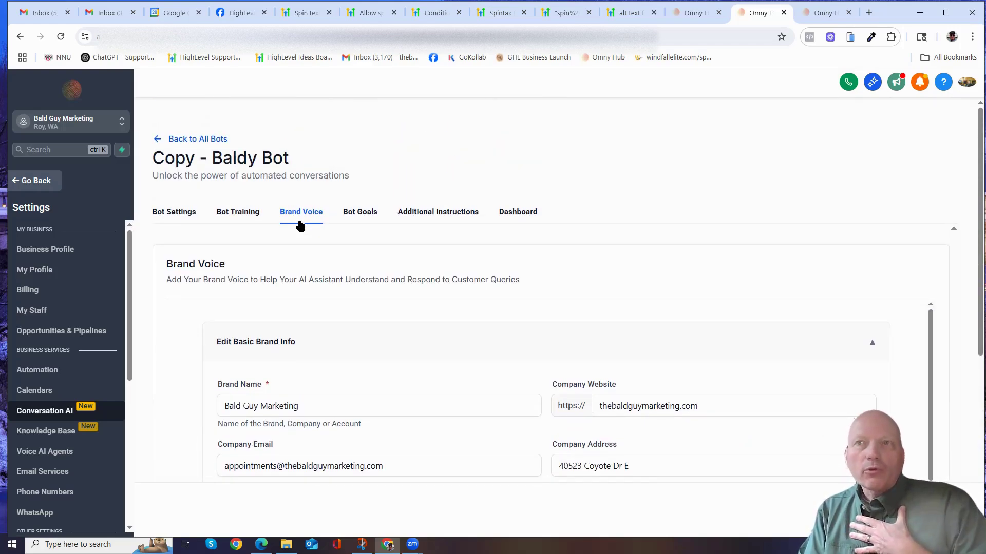
left_click(238, 213)
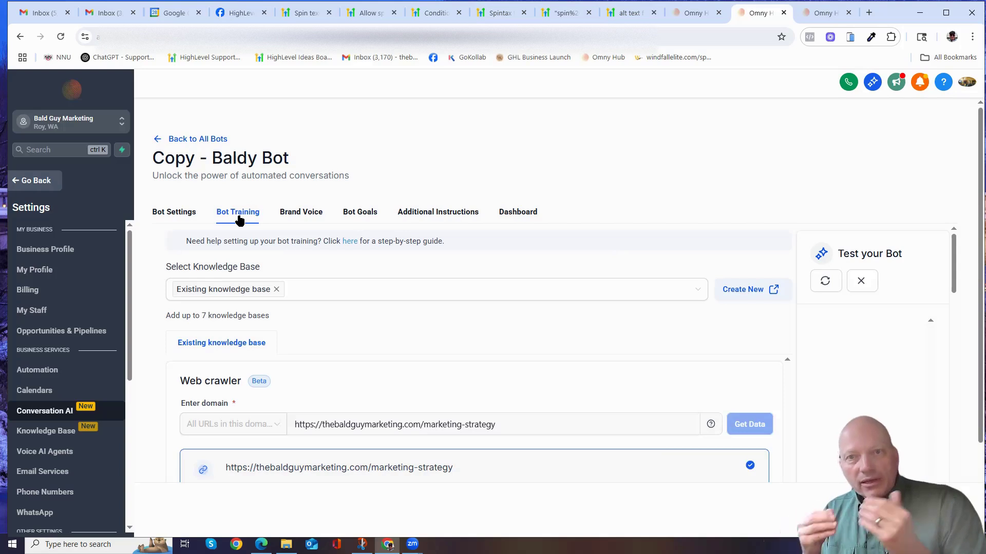
left_click(295, 215)
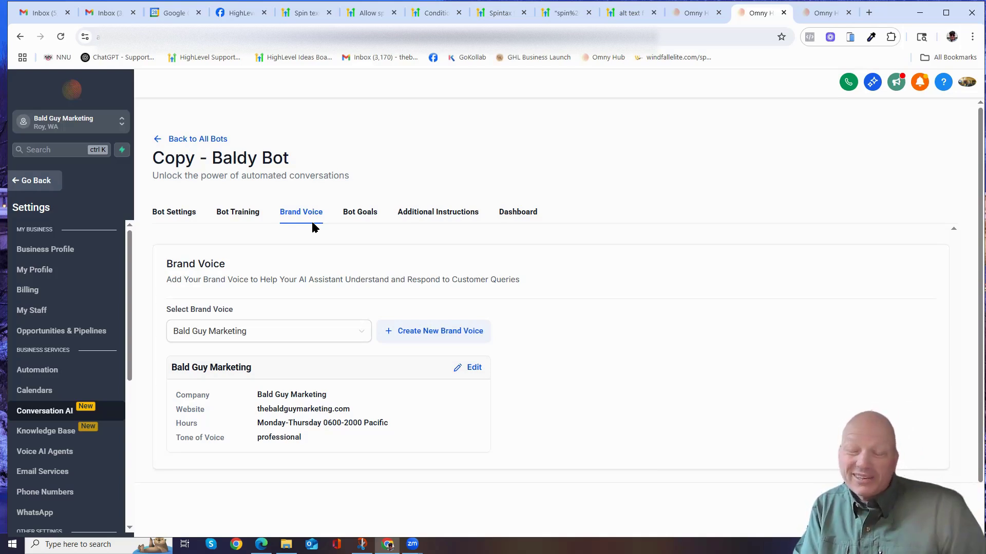
Step: Open the bot's goals and examine the contact details to collect and the custom questions and objectives
left_click(367, 213)
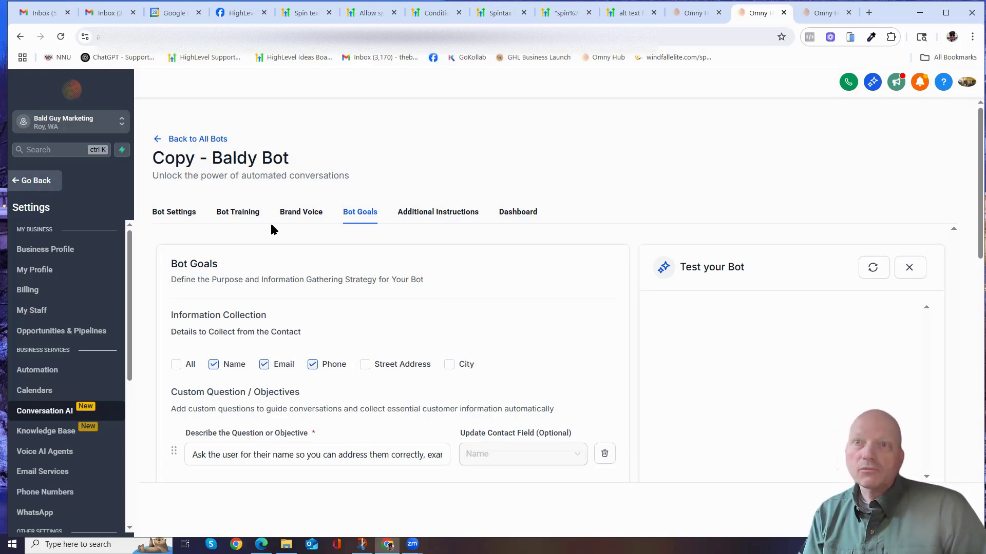
scroll(345, 352, "down", 1)
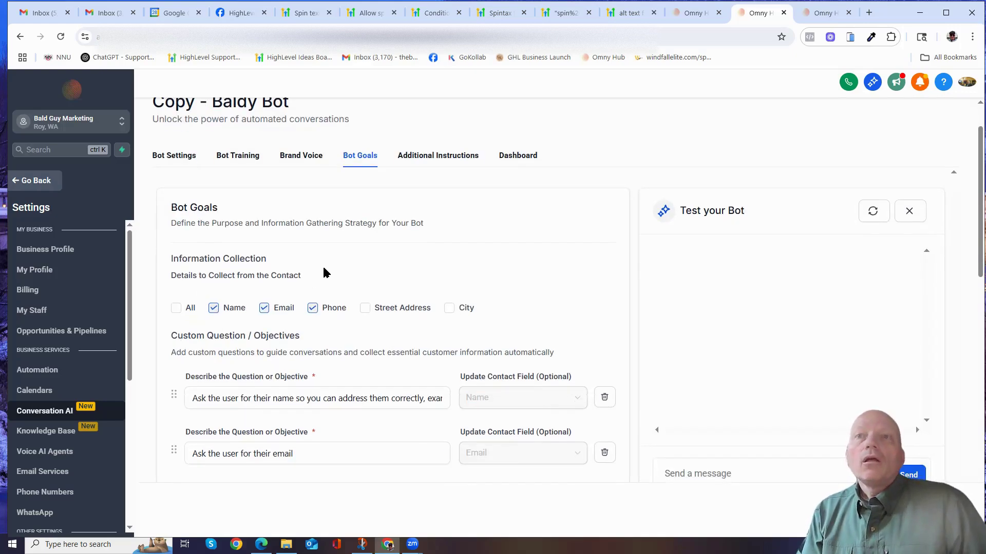
scroll(325, 270, "down", 1)
scroll(325, 271, "up", 2)
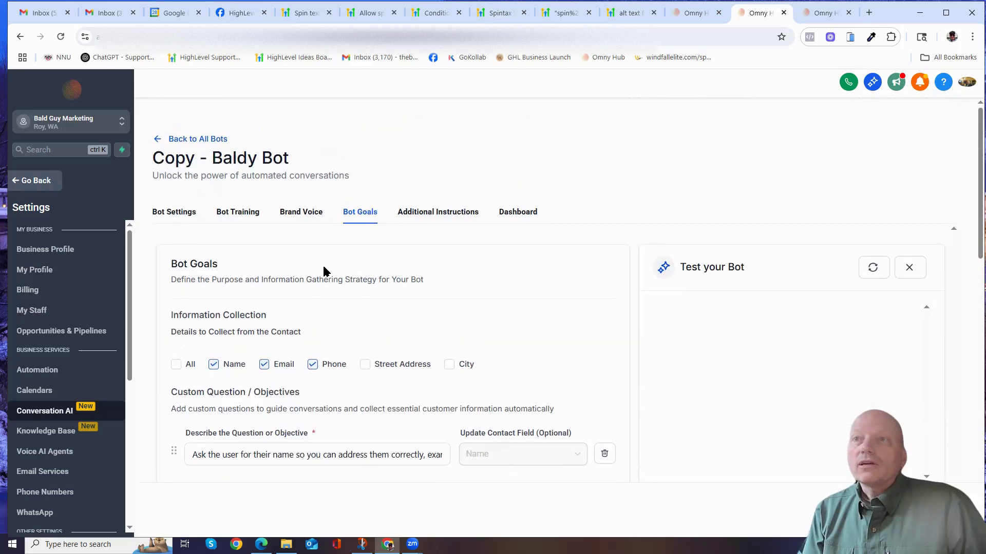
scroll(415, 244, "down", 2)
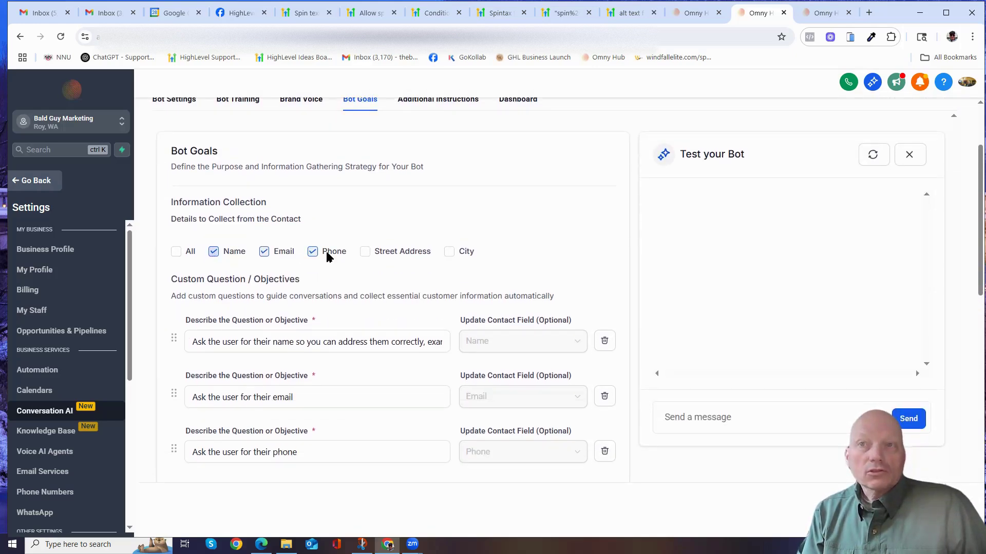
scroll(319, 275, "down", 3)
scroll(319, 268, "up", 3)
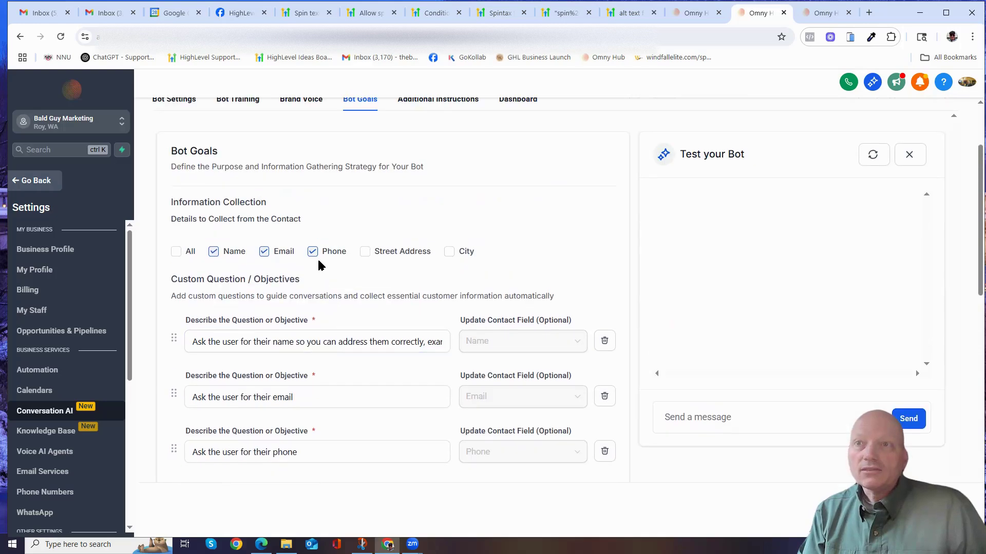
scroll(329, 279, "down", 1)
scroll(344, 292, "down", 1)
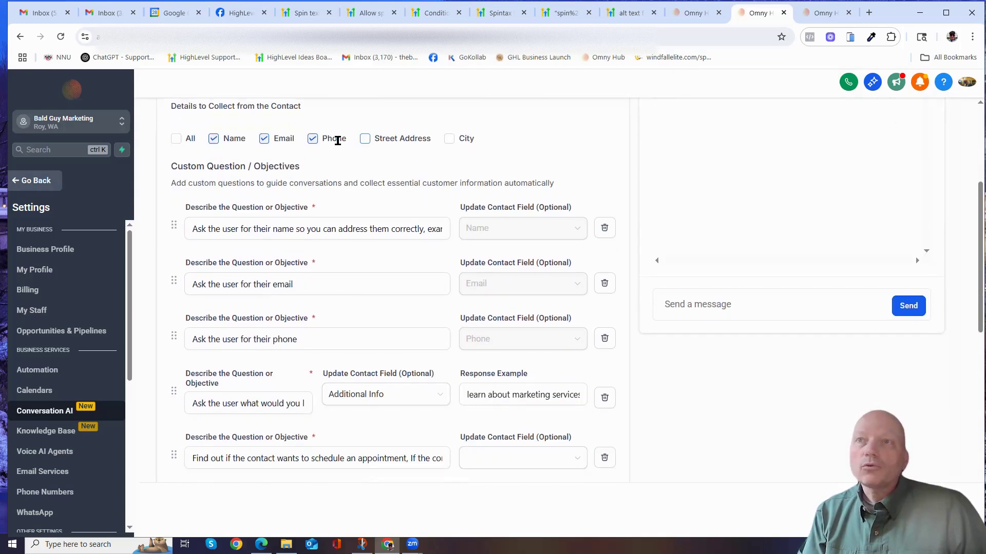
Step: Remove Phone from the details to collect from the contact and add City instead
left_click(313, 141)
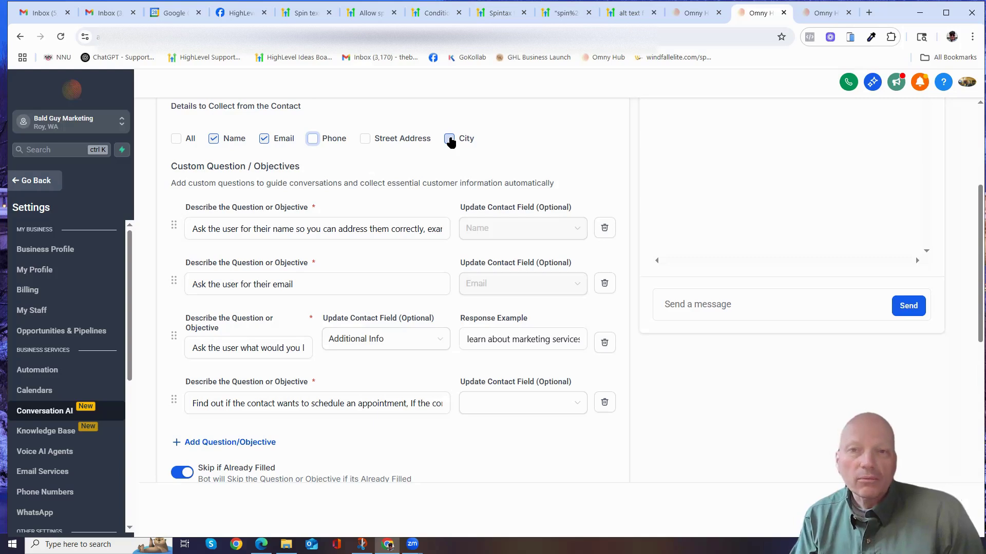
left_click(450, 140)
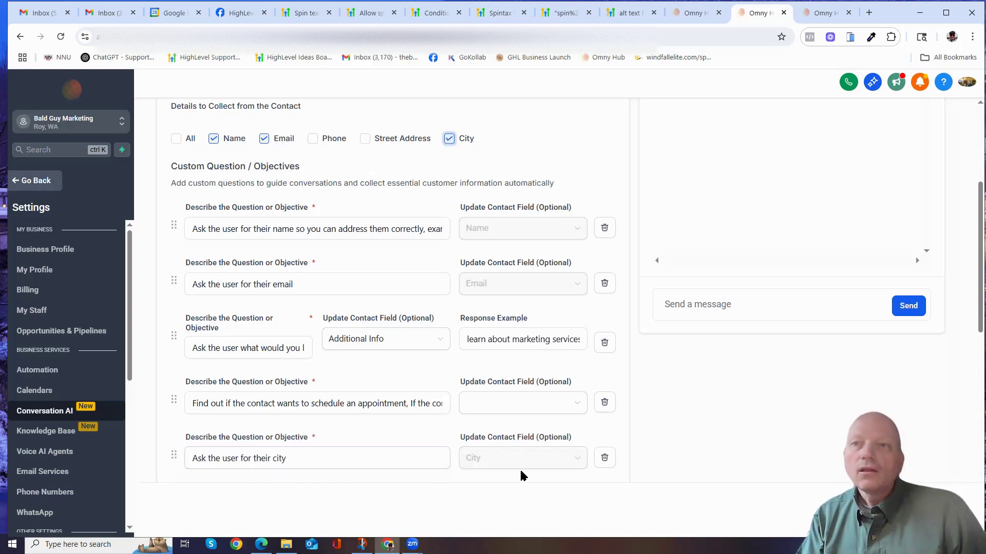
left_click(419, 457)
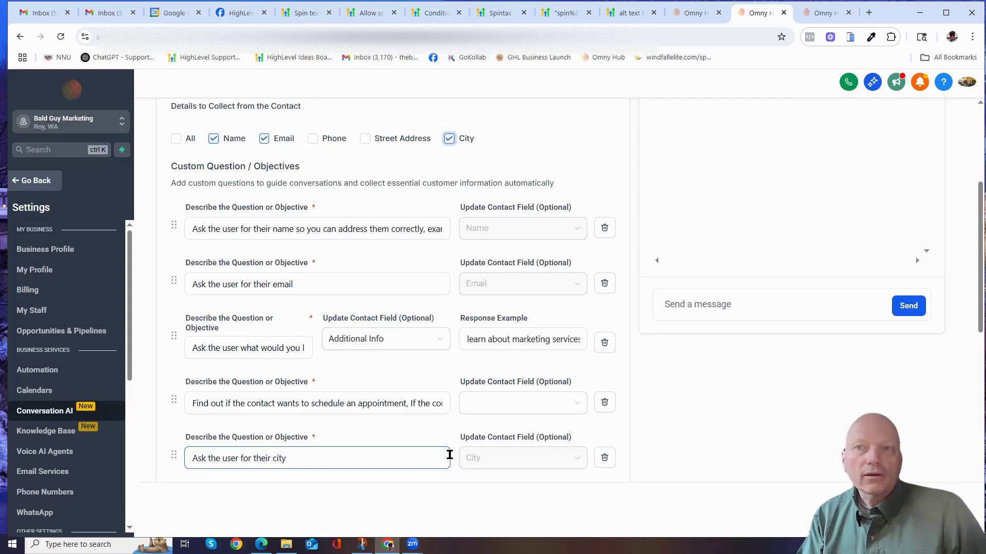
Step: Read the full text of the custom objective about whether the contact wants to schedule an appointment
left_click(385, 407)
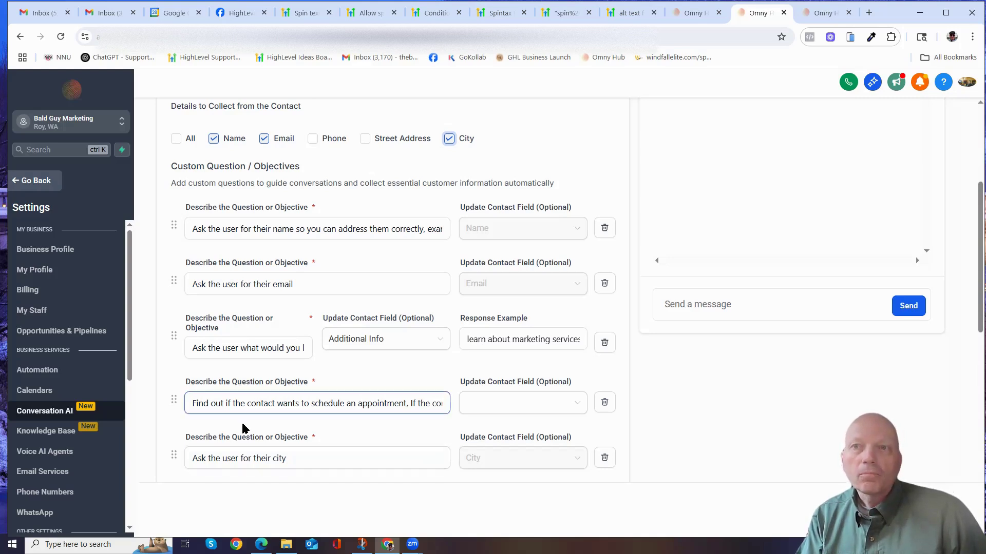
scroll(234, 395, "down", 1)
left_click(312, 399)
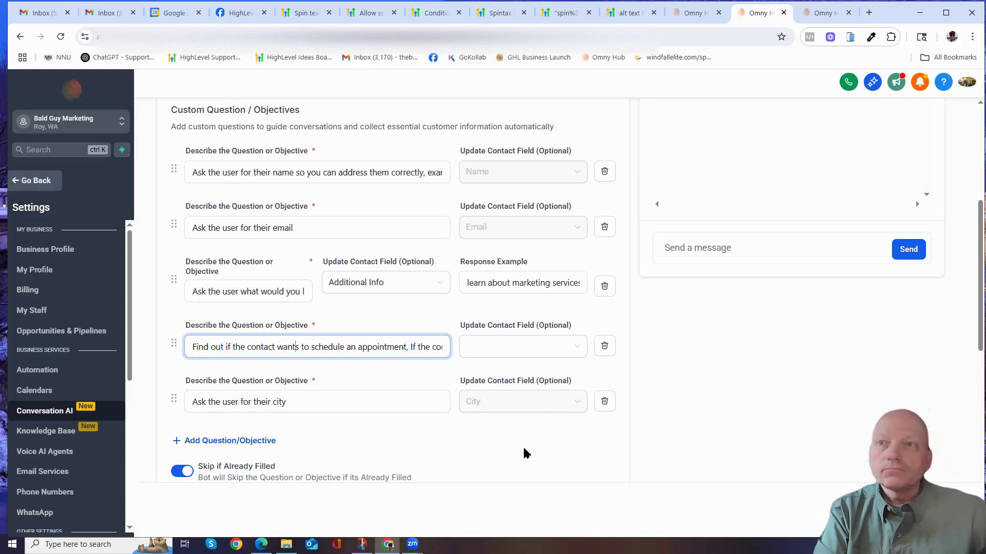
key("Right")
key("Right")
key("Right")
key("Right")
key("Right")
key("Right")
key("Right")
key("Right")
key("Right")
key("Right")
key("Right")
key("Right")
key("Right")
key("Right")
key("Right")
key("Right")
key("Right")
key("Right")
key("Right")
key("Right")
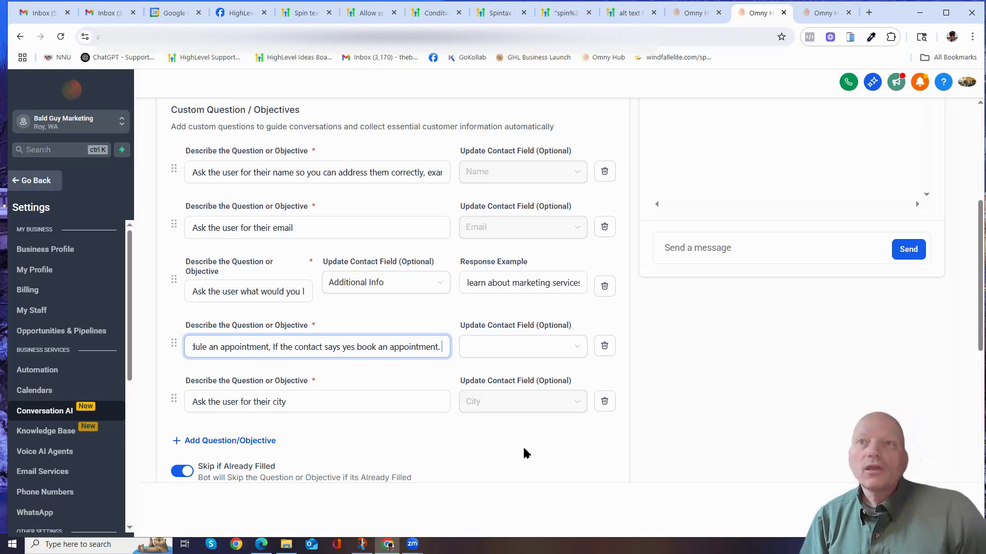
Step: Read the full custom question about what the user would like to accomplish on the appointment
left_click(224, 290)
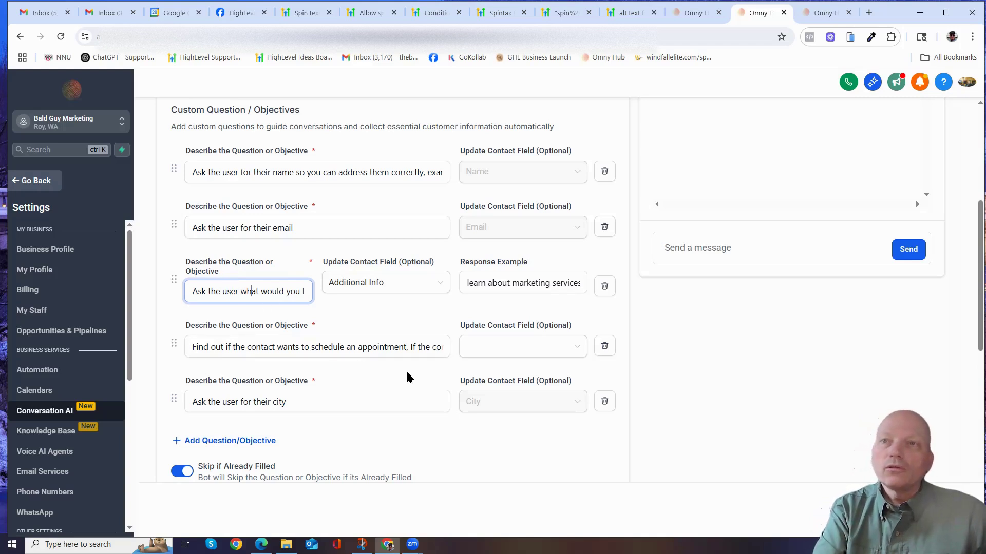
key("Right")
key("Right")
key("Right")
key("Right")
key("Right")
type("00")
key("BackSpace")
key("BackSpace")
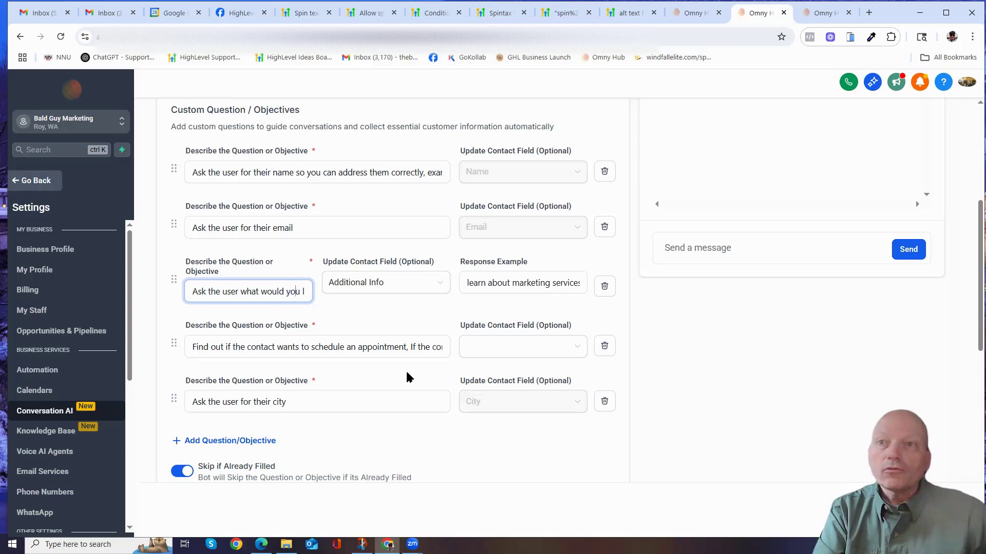
key("Right")
key("Right")
key("Right")
key("Right")
key("Right")
key("Right")
key("Right")
key("Right")
key("Right")
key("Right")
key("Right")
key("Right")
key("Right")
key("Right")
key("Right")
key("Right")
key("Right")
key("Right")
key("Right")
key("Right")
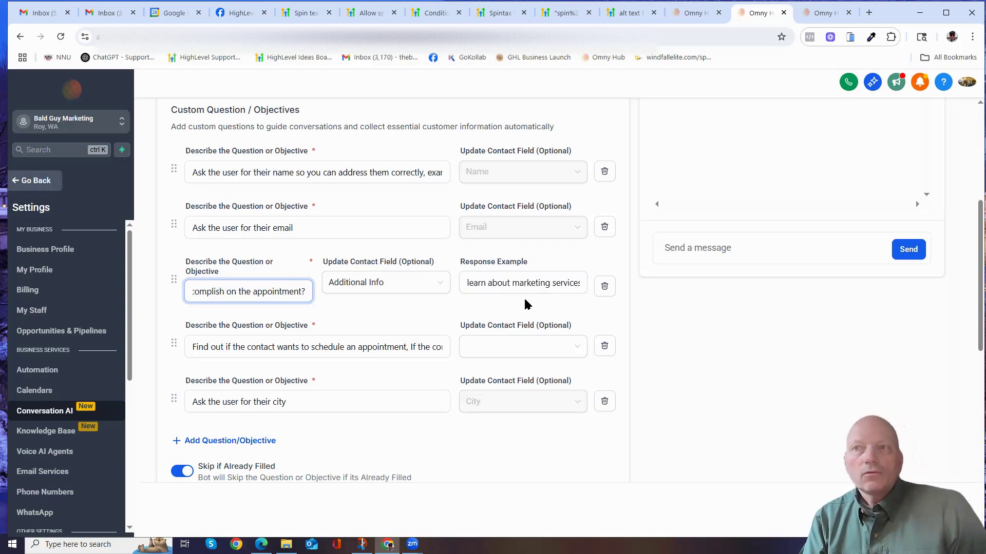
Step: Extend the Additional Info question's response example with ", learn about SEO or local Google map pack, learn about Sparky"
left_click(510, 283)
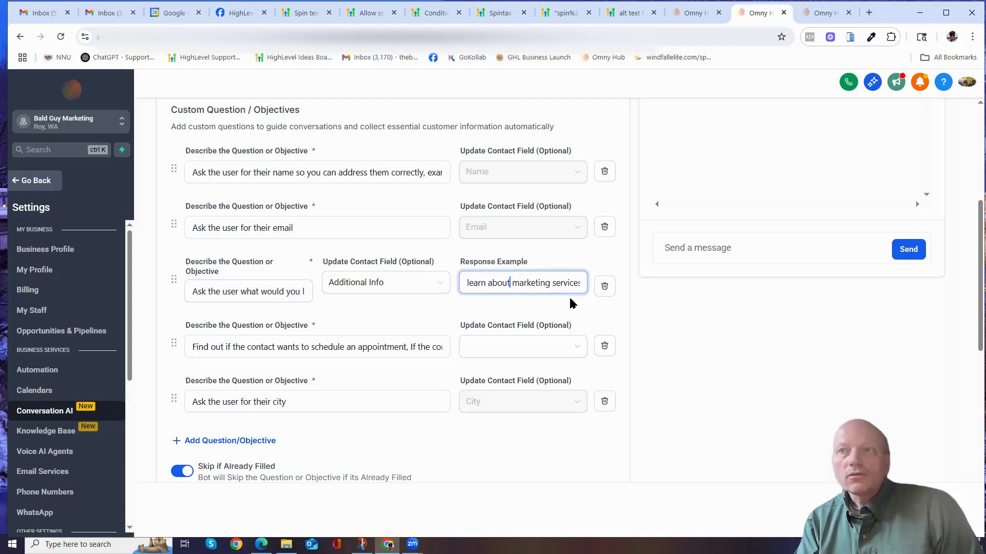
key("Right")
key("Right")
key("Right")
key("Right")
key("Right")
key("Right")
key("Right")
key("Right")
key("Right")
key("Right")
key("Right")
key("Right")
key("Right")
key("Right")
key("Right")
key("Right")
key("Right")
key("Right")
key("Right")
key("Right")
key("Left")
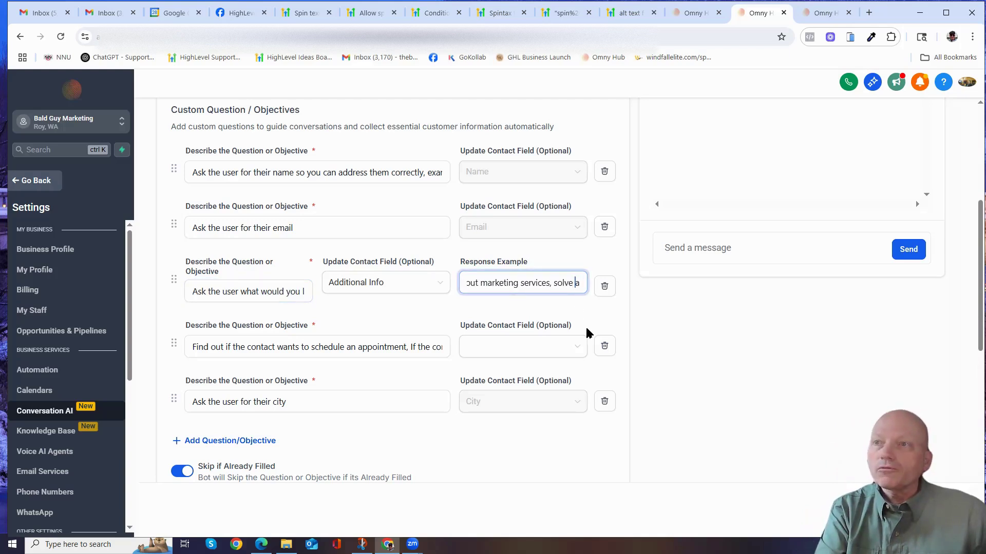
key("Left")
key("Left")
key("Left")
key("Left")
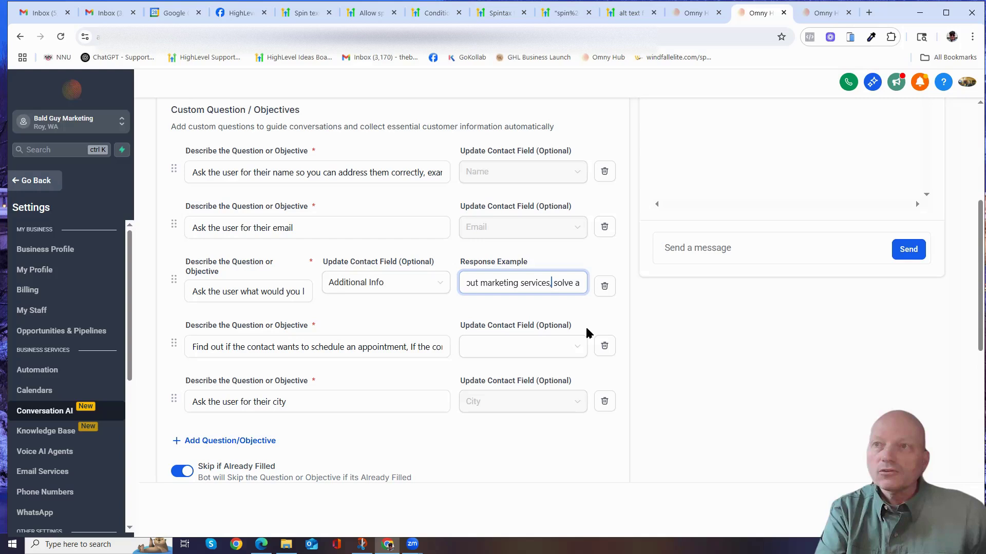
key("Right")
key("Right")
key("Right")
key("Right")
key("Right")
key("Right")
key("Right")
key("Right")
key("Right")
key("Right")
key("Right")
key("Right")
key("Right")
key("Right")
key("Right")
key("Right")
key("Right")
key("Right")
key("Right")
key("Right")
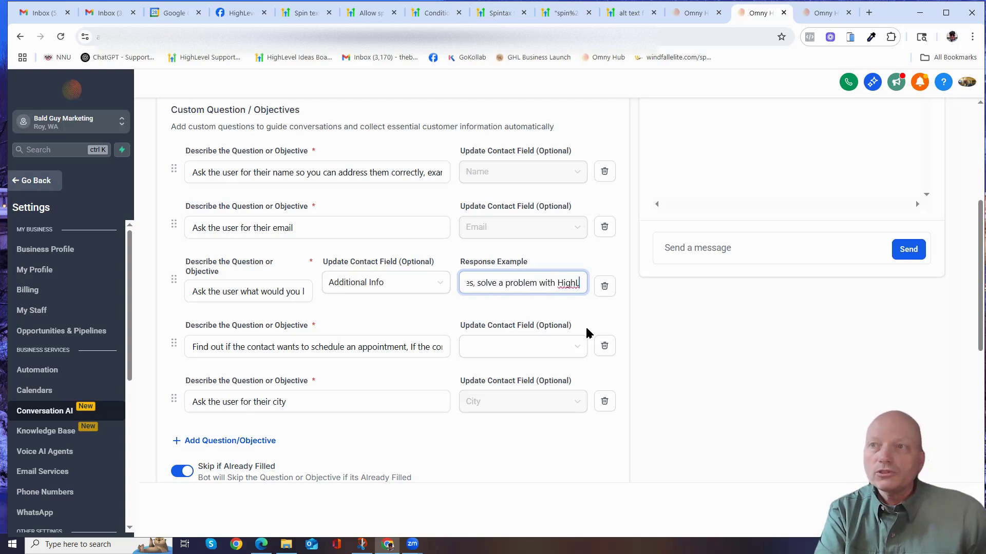
type(", learn a")
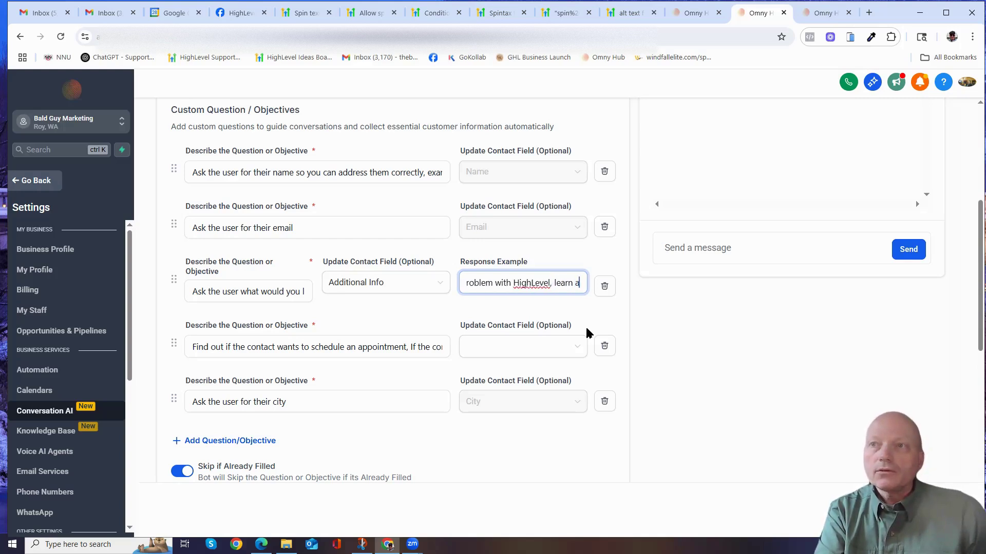
type("bout SEO or local Google map pack, learn about Sparky")
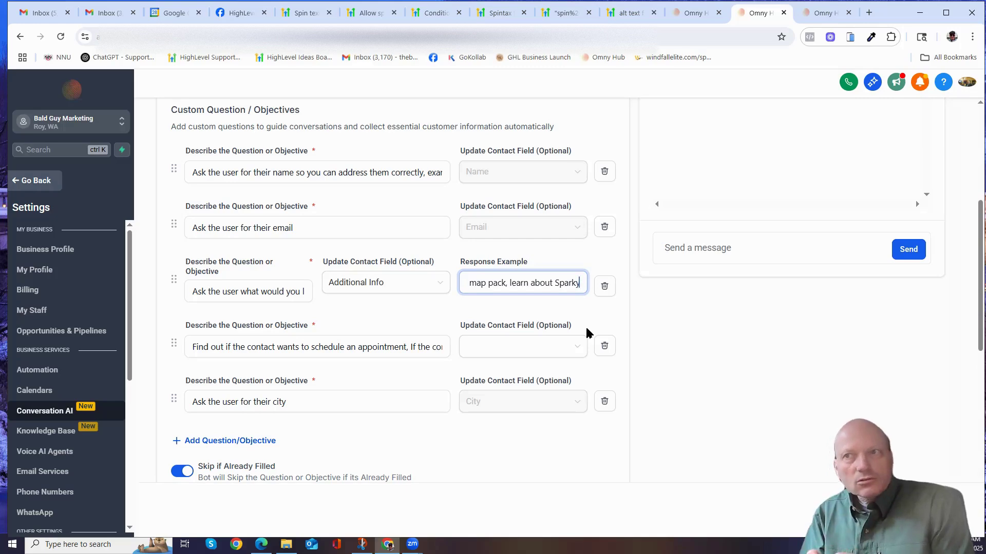
Step: Examine the Skip if Already Filled option and the appointment booking settings for calendar, triggered workflow and post-booking transfer
scroll(477, 303, "down", 3)
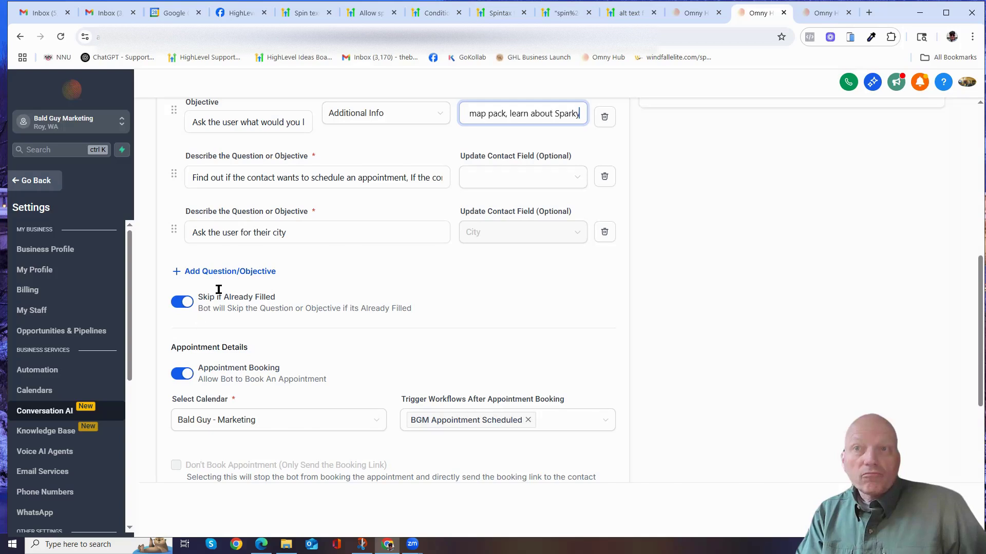
scroll(321, 334, "up", 2)
scroll(301, 396, "down", 2)
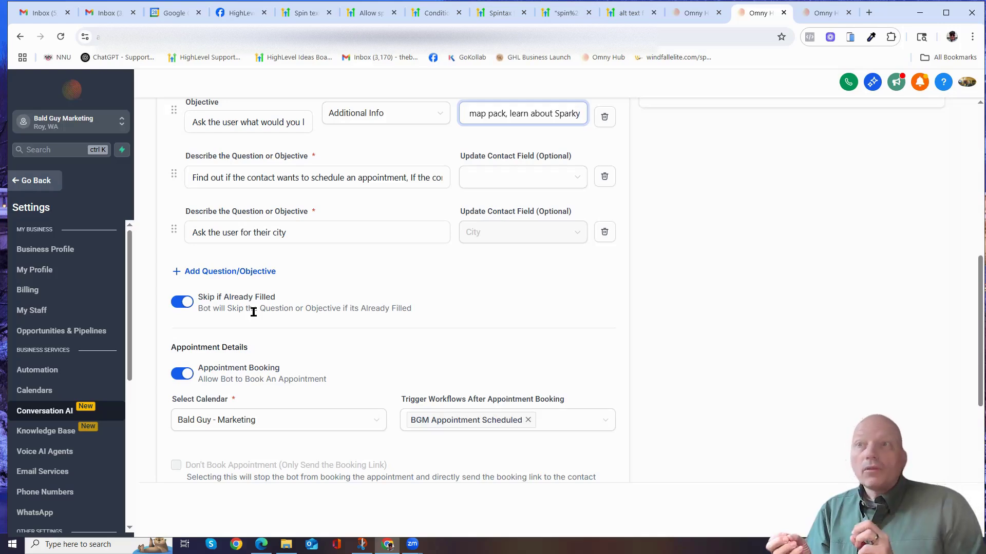
scroll(423, 183, "up", 4)
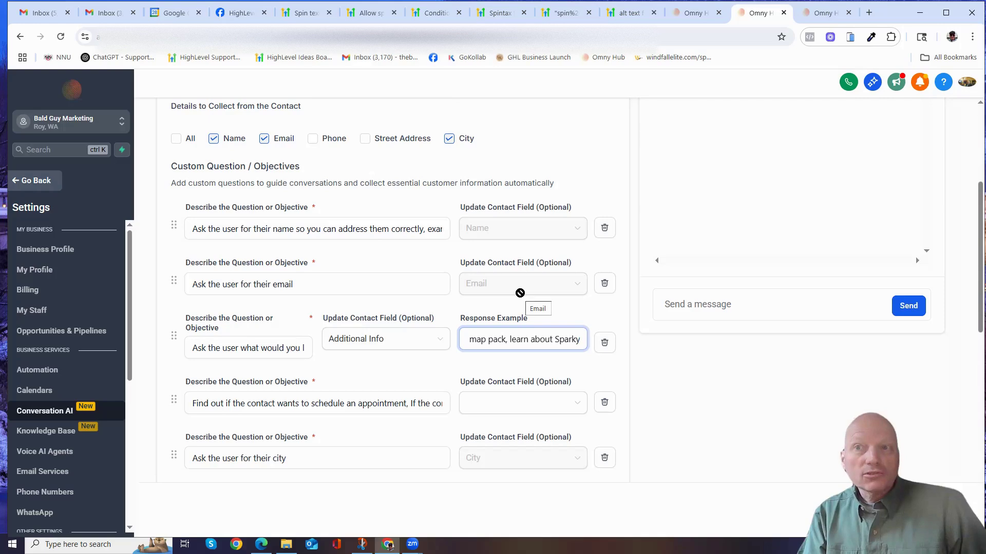
scroll(518, 292, "down", 4)
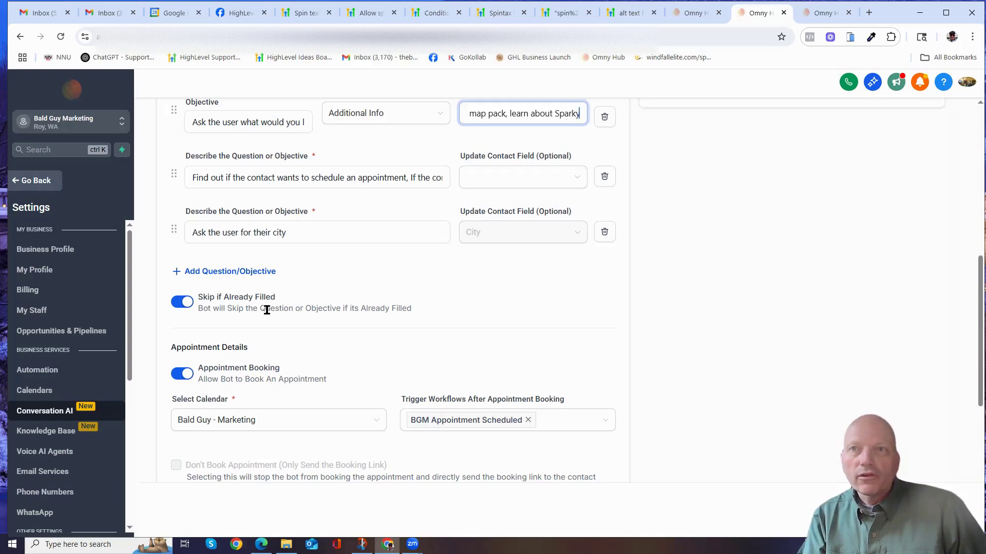
scroll(286, 393, "down", 2)
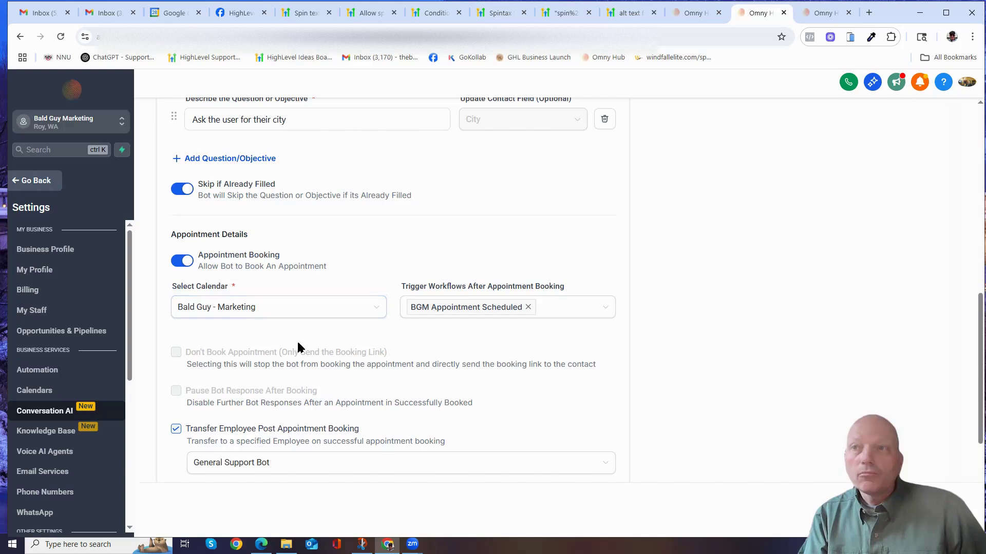
scroll(474, 306, "down", 2)
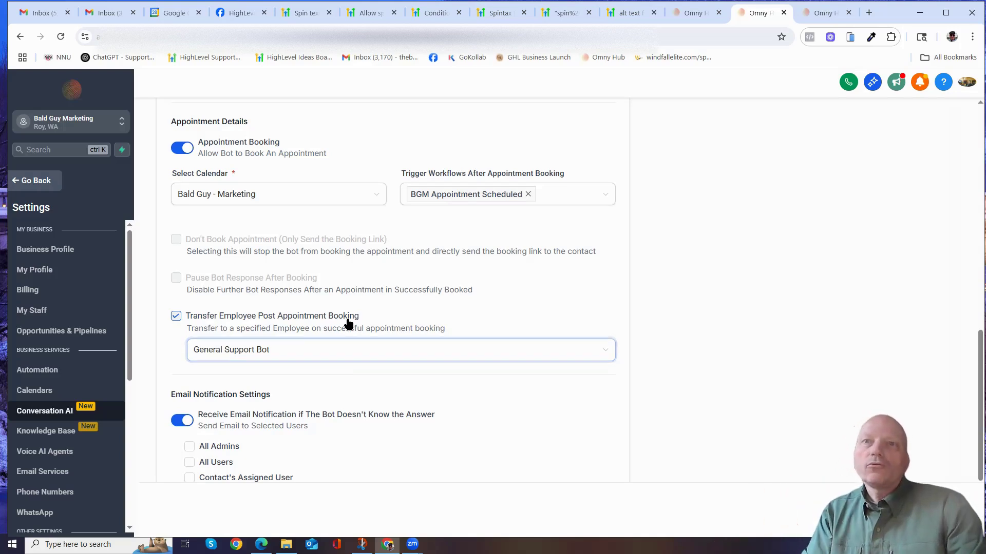
scroll(344, 325, "up", 1)
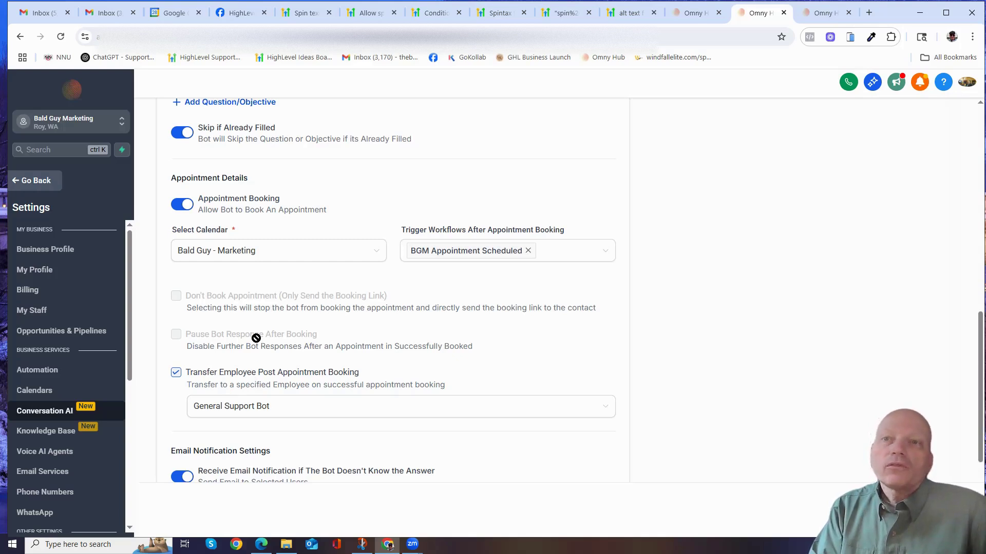
Step: Examine which recipients get an email notification when the bot doesn't know the answer, and review the bot goals once more
scroll(256, 334, "down", 3)
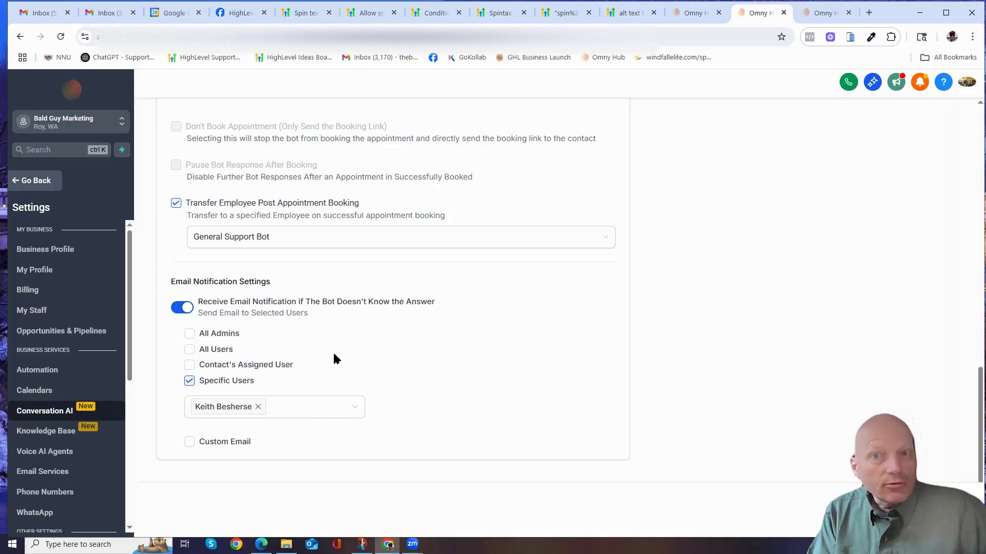
scroll(334, 358, "down", 2)
scroll(334, 358, "up", 5)
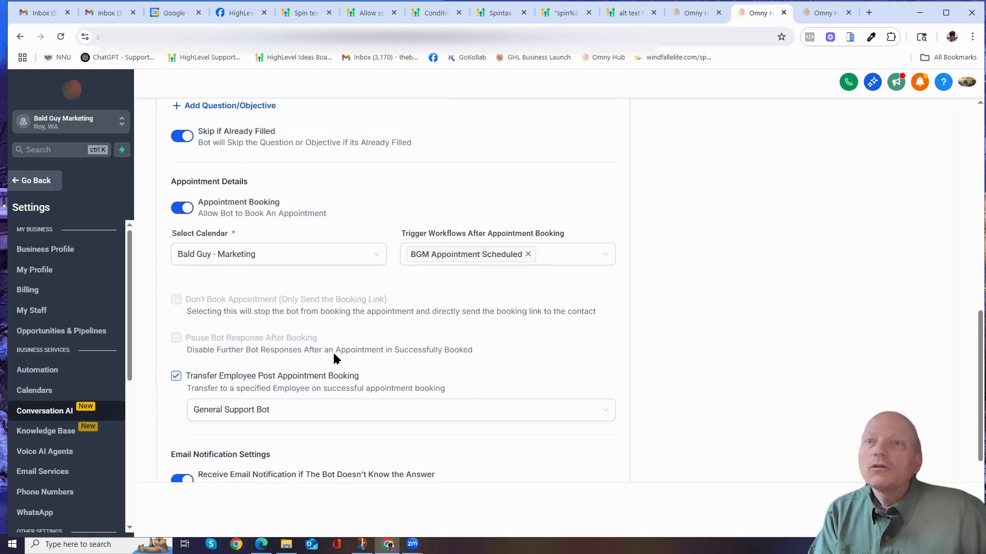
scroll(334, 358, "down", 4)
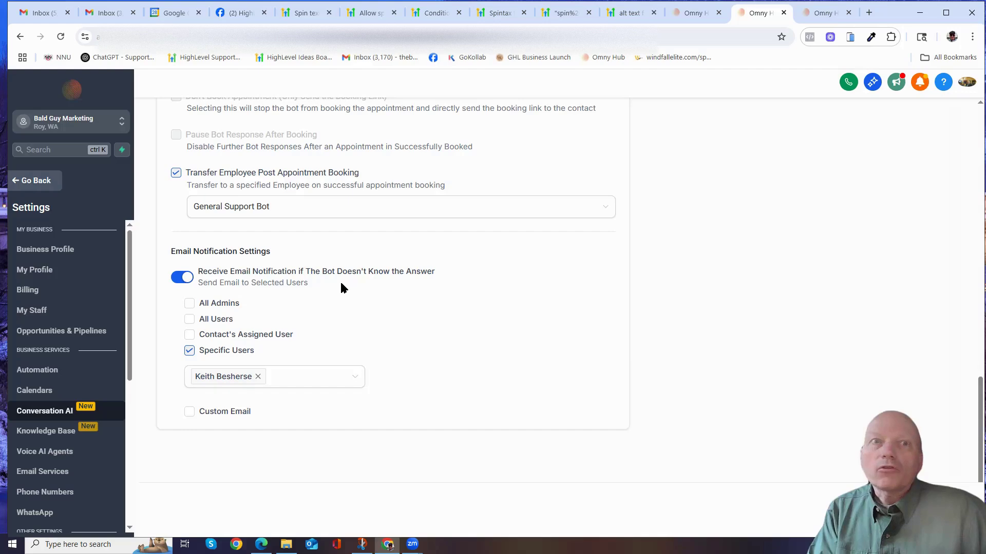
scroll(337, 292, "up", 15)
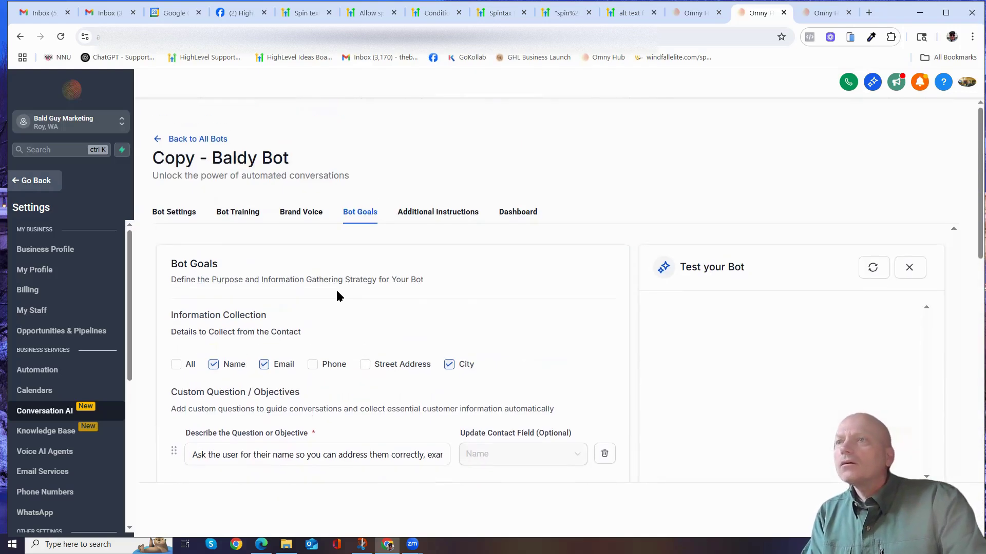
scroll(337, 293, "down", 4)
scroll(335, 298, "up", 4)
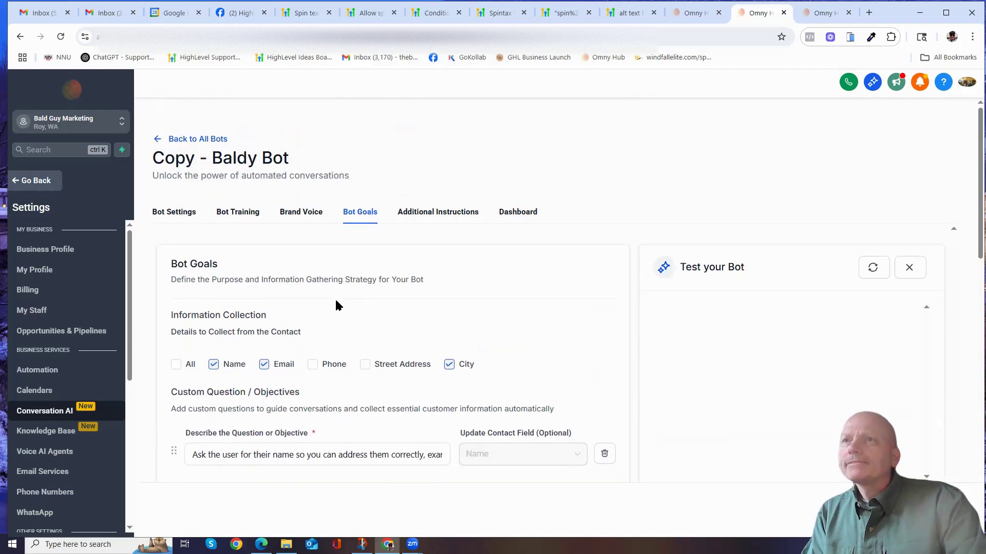
Step: Read the bot's additional instructions, covering the initial message, the intent behind the conversation and the full conversation guidelines
left_click(434, 211)
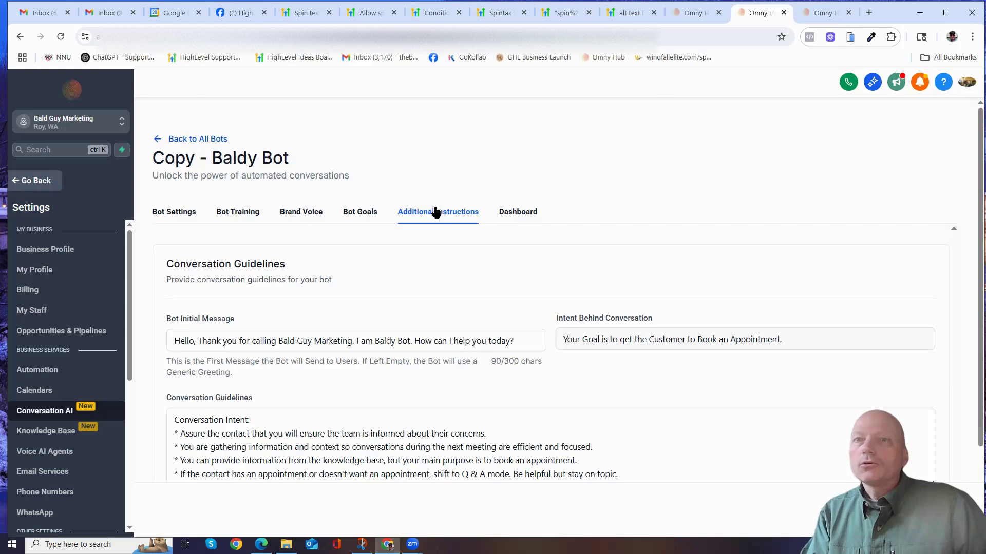
scroll(426, 226, "down", 3)
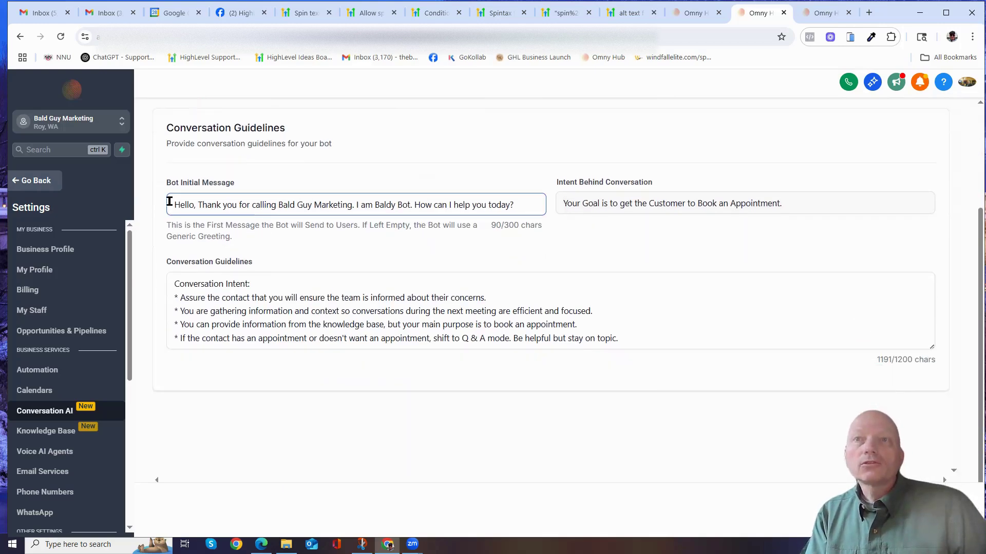
left_click(489, 203)
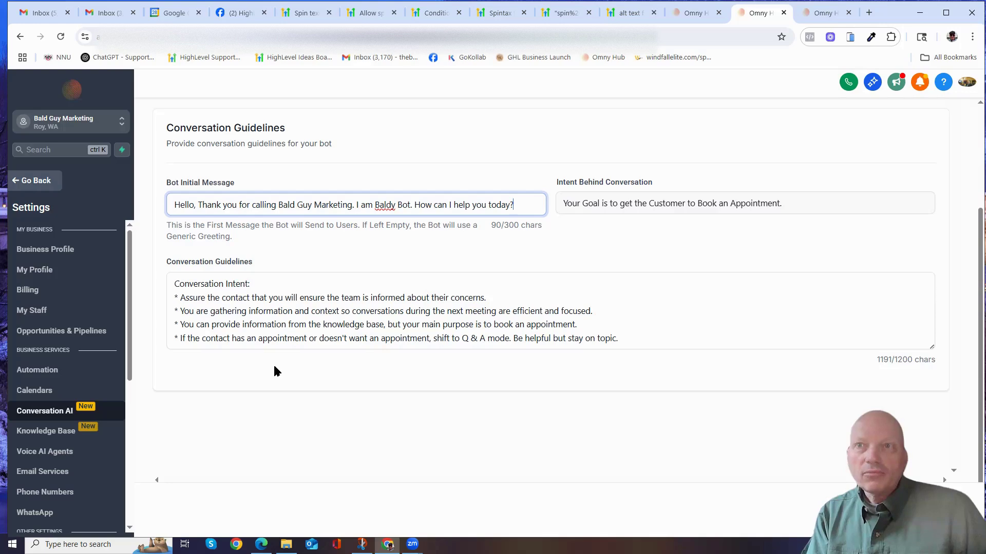
scroll(320, 194, "up", 2)
scroll(387, 457, "down", 3)
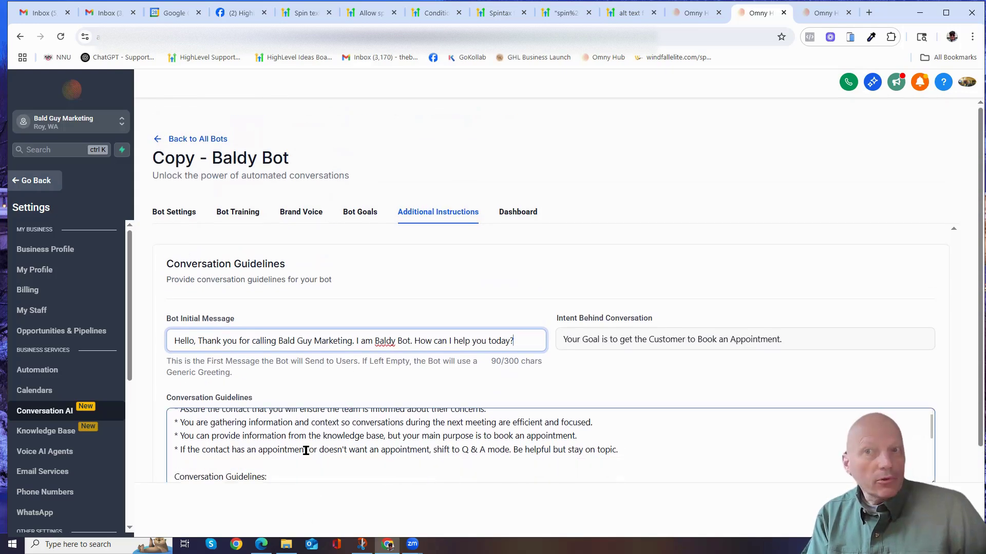
scroll(387, 456, "down", 3)
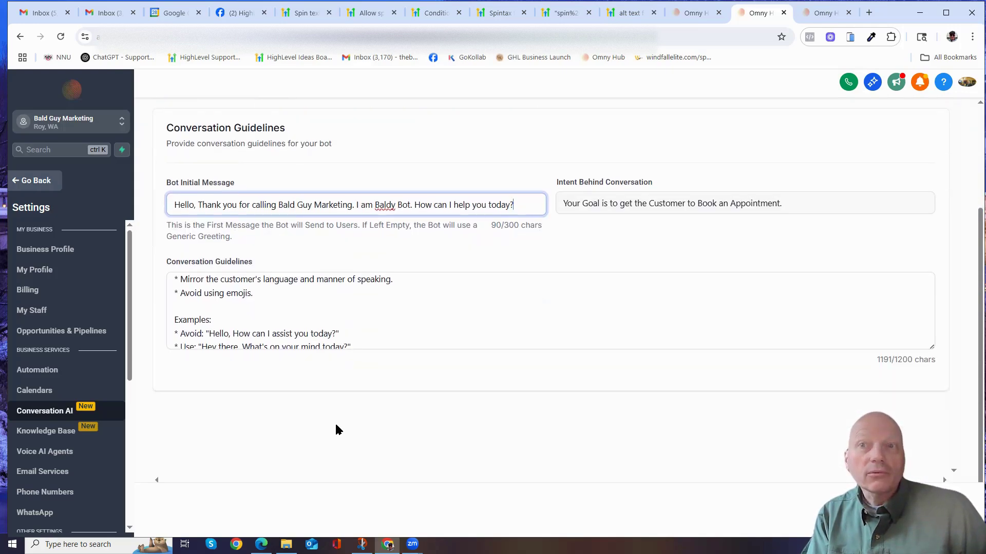
scroll(292, 310, "up", 5)
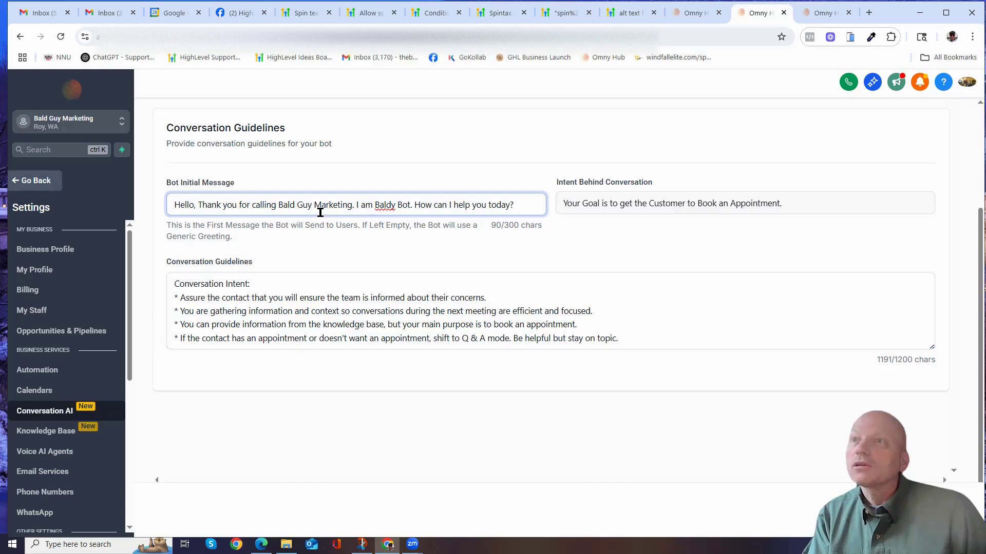
scroll(524, 182, "up", 3)
scroll(199, 411, "down", 5)
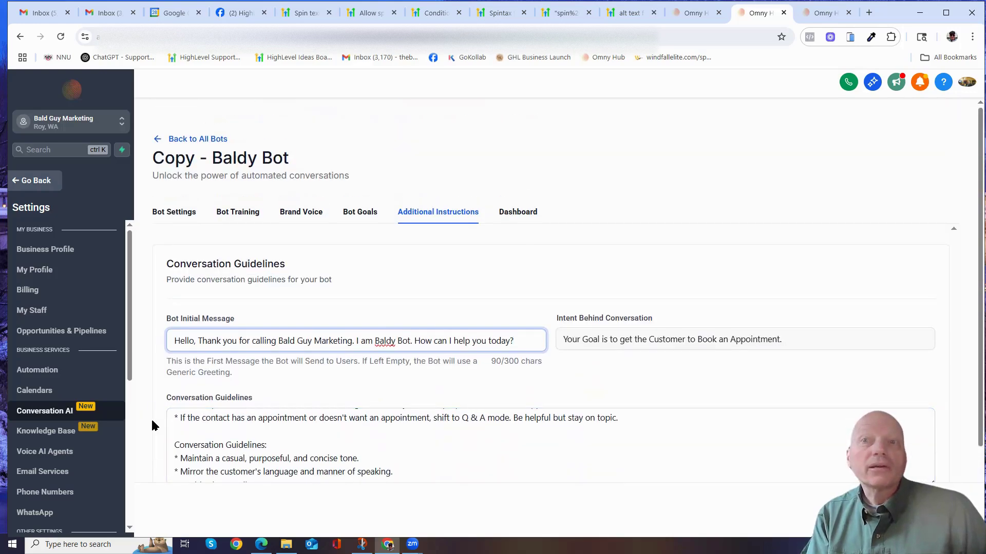
scroll(472, 233, "up", 3)
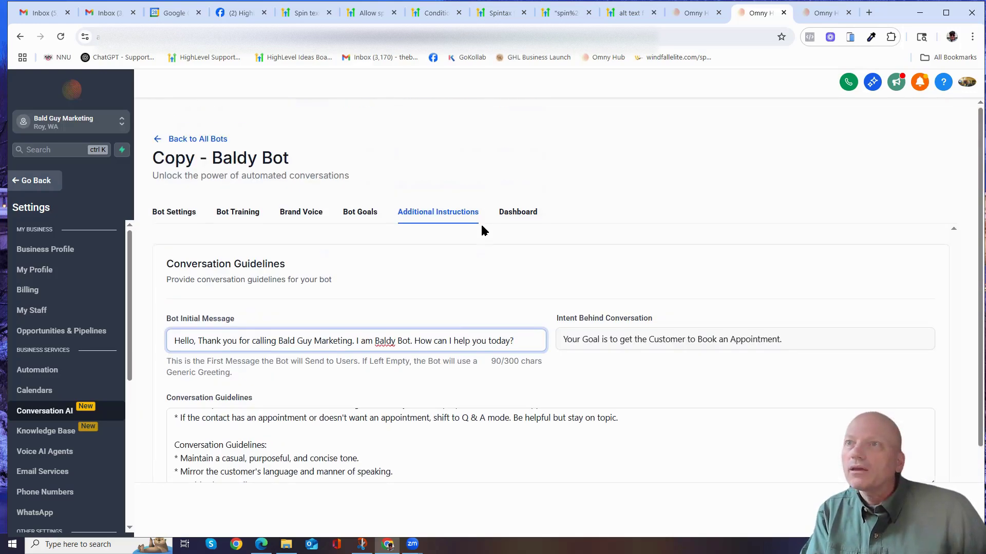
Step: View the copied bot's dashboard with its contact, action, appointment and time-saved statistics
left_click(524, 214)
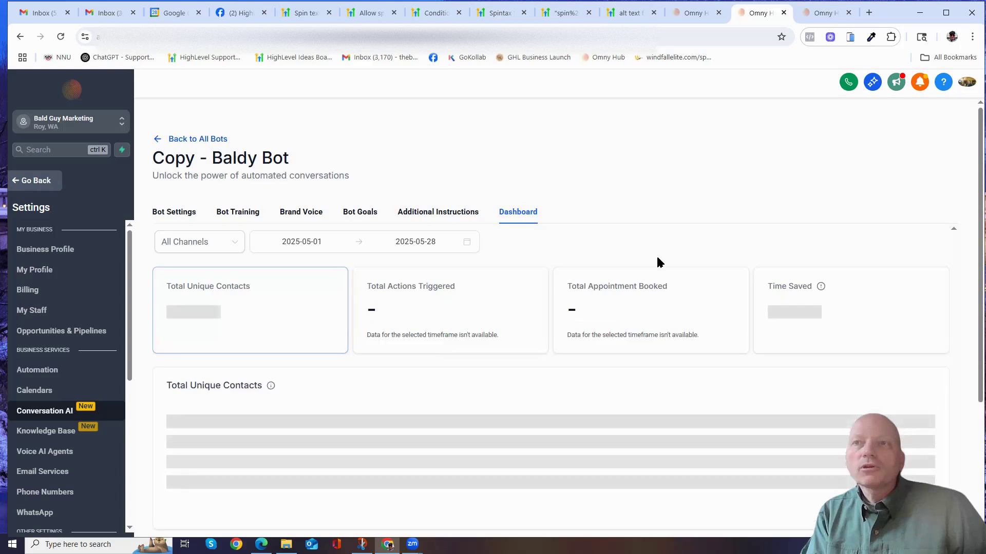